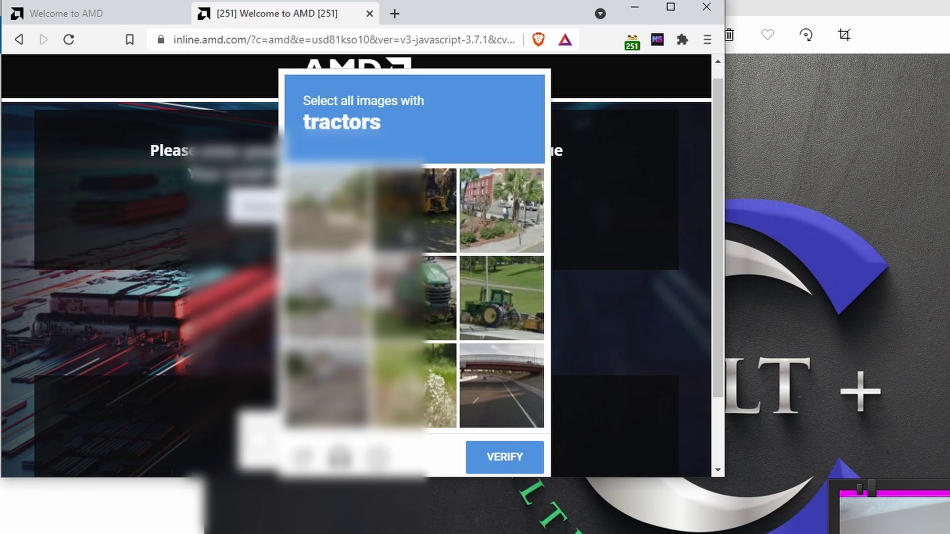
Pass the tractor image check and submit the email to join the queue in tab [251], then open a new tab.
{"action": "left_click", "coordinate": [406, 236]}
{"action": "left_click", "coordinate": [404, 301]}
{"action": "left_click", "coordinate": [461, 321]}
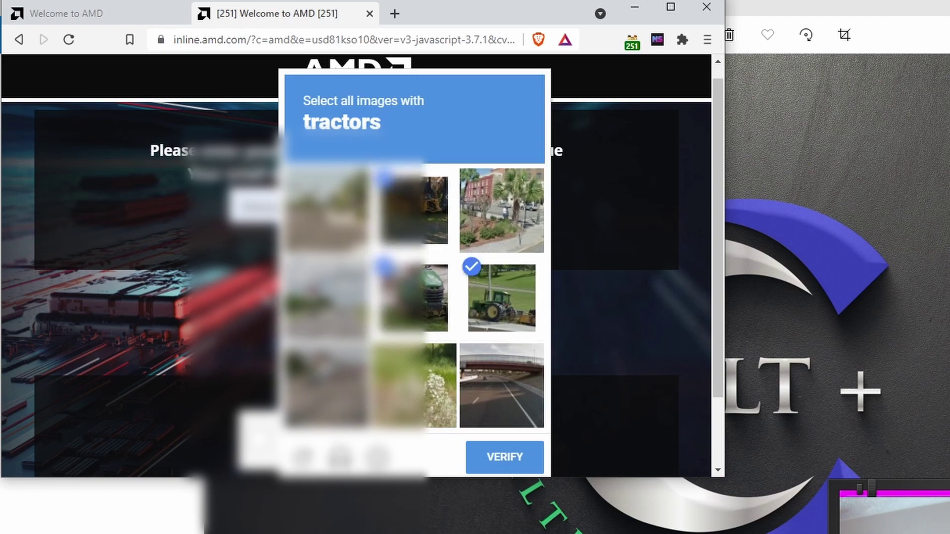
{"action": "left_click", "coordinate": [493, 463]}
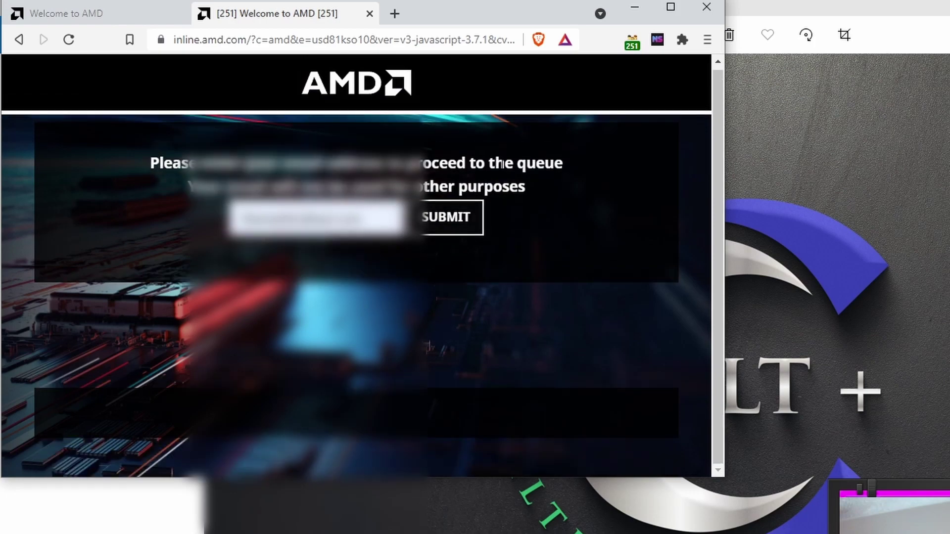
{"action": "left_click", "coordinate": [448, 218]}
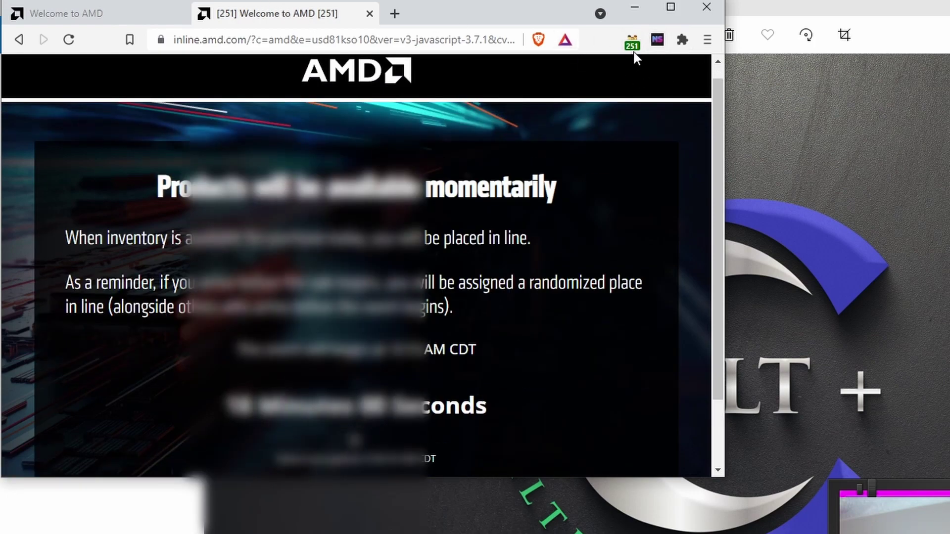
{"action": "key", "text": "ctrl+t"}
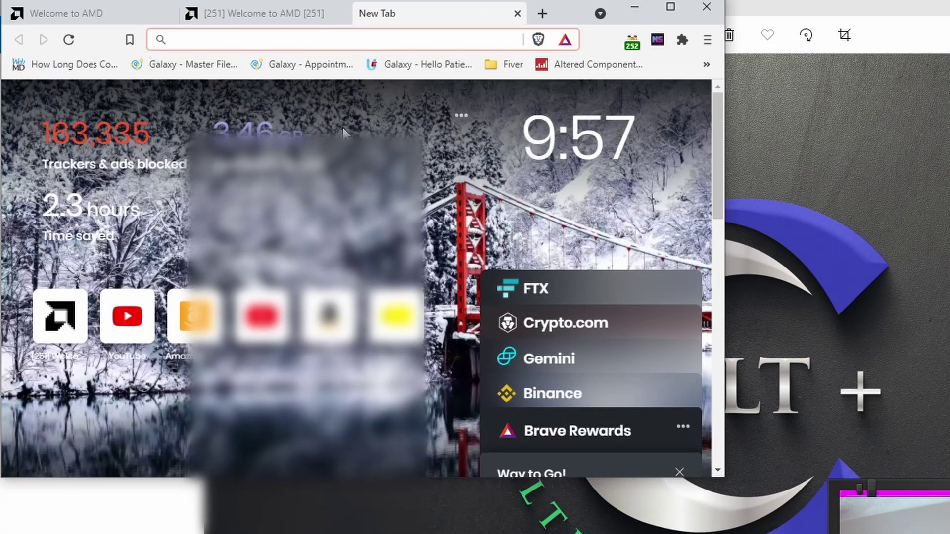
Load the AMD direct-buy page from 'am' and fill the email field with a saved address.
{"action": "type", "text": "am"}
{"action": "key", "text": "Return"}
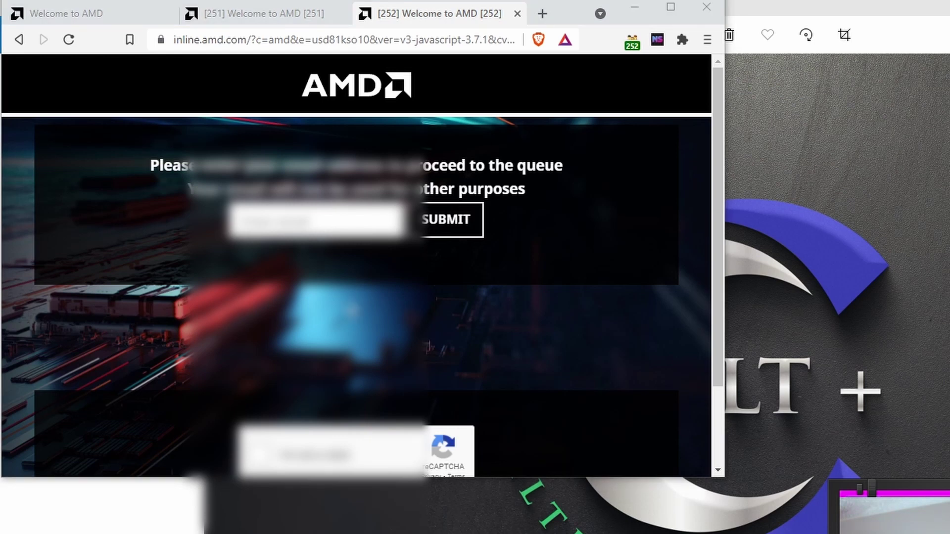
{"action": "left_click", "coordinate": [316, 220]}
{"action": "left_click", "coordinate": [316, 350]}
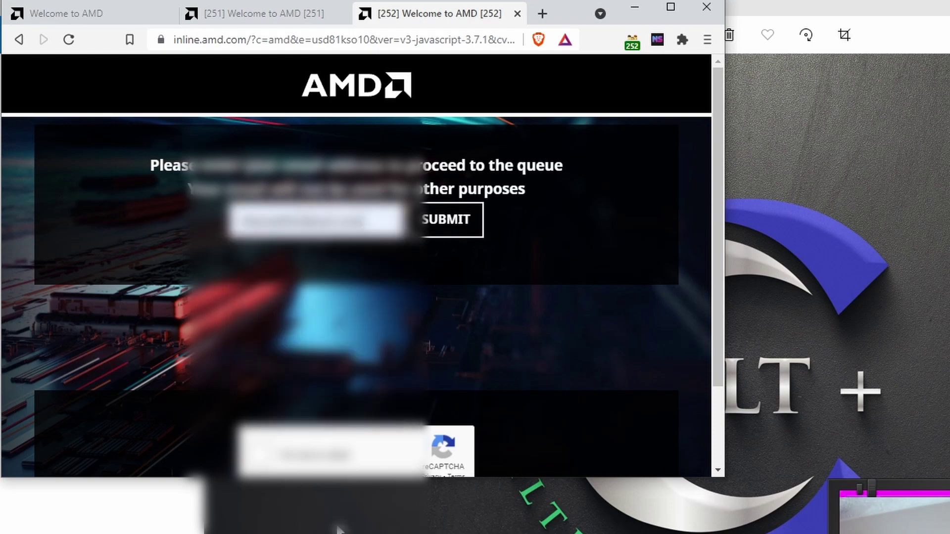
Clear the bicycle image check, submit the email to join the queue, and return to tab [251].
{"action": "left_click", "coordinate": [267, 451]}
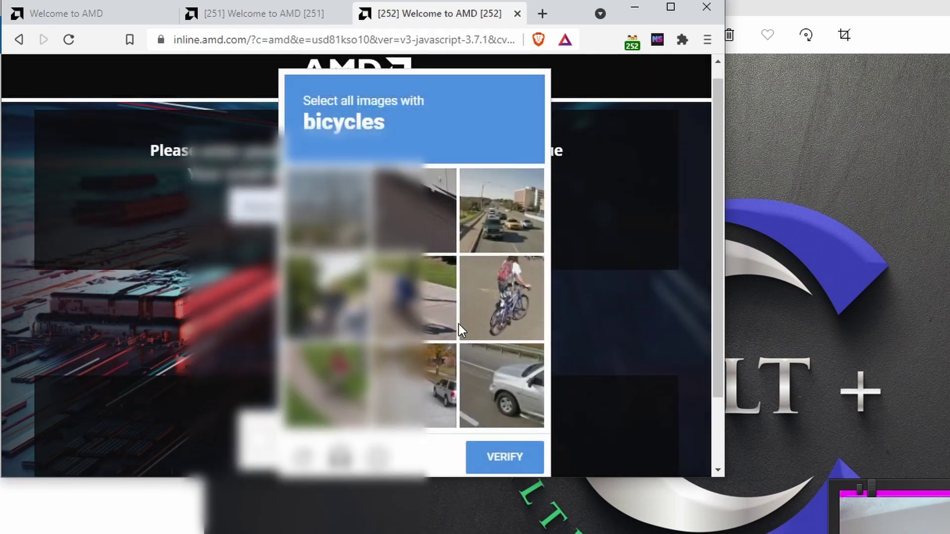
{"action": "left_click", "coordinate": [450, 321]}
{"action": "left_click", "coordinate": [530, 307]}
{"action": "left_click", "coordinate": [326, 386]}
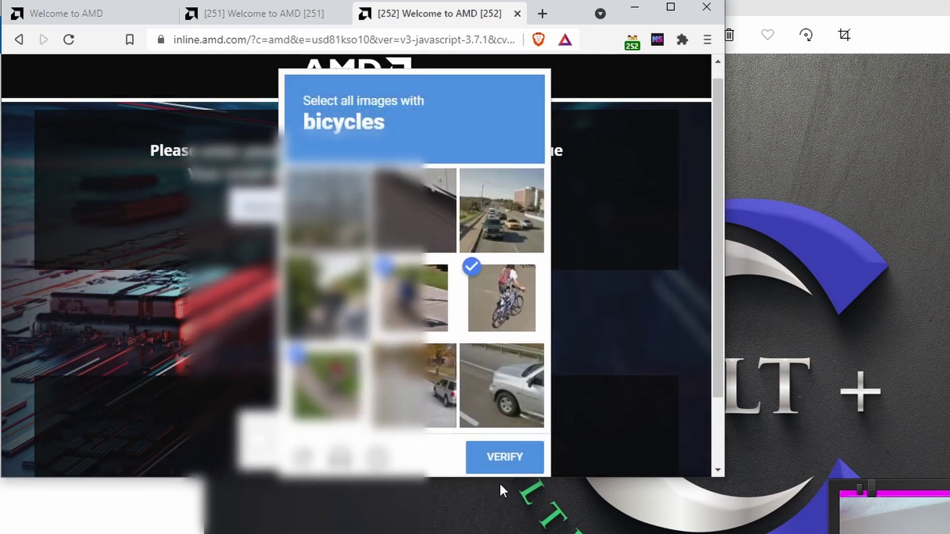
{"action": "left_click", "coordinate": [492, 460]}
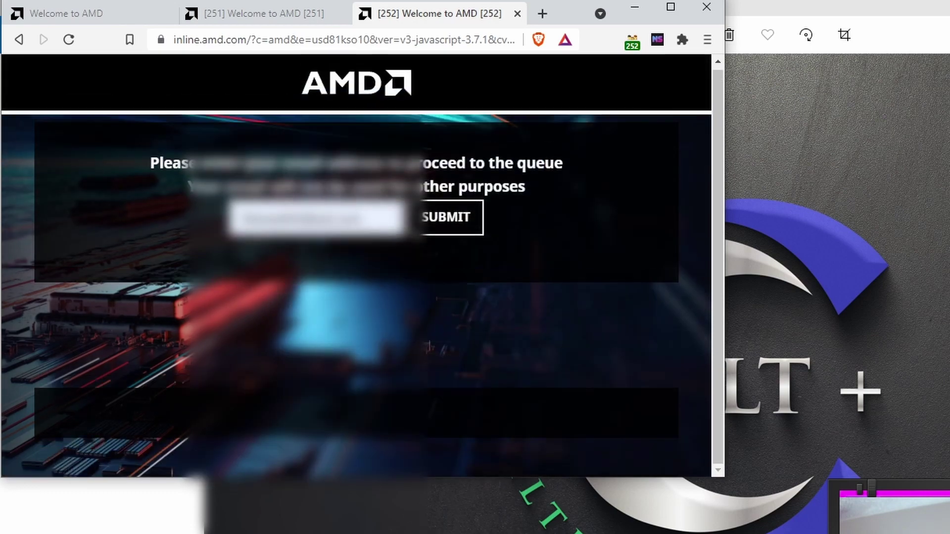
{"action": "left_click", "coordinate": [438, 220]}
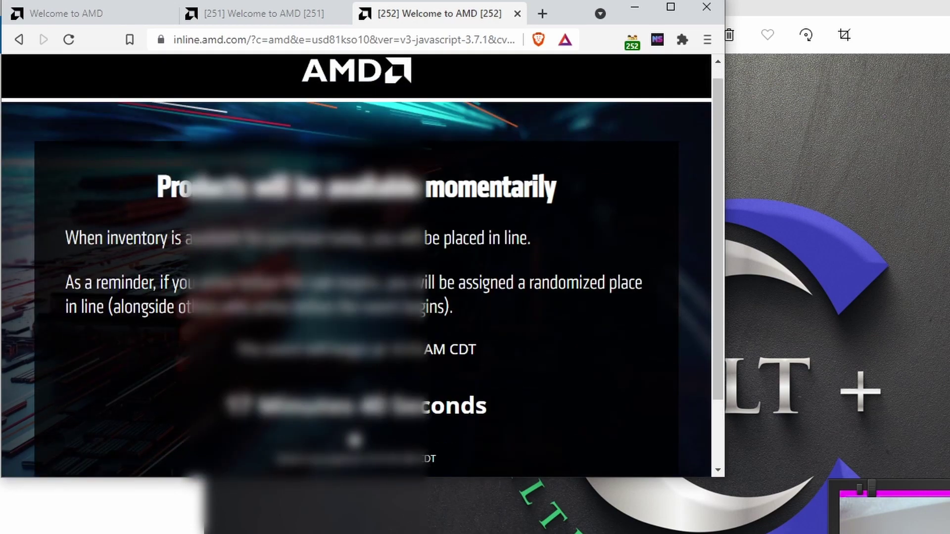
{"action": "scroll", "coordinate": [356, 267], "scroll_direction": "down", "scroll_amount": 2}
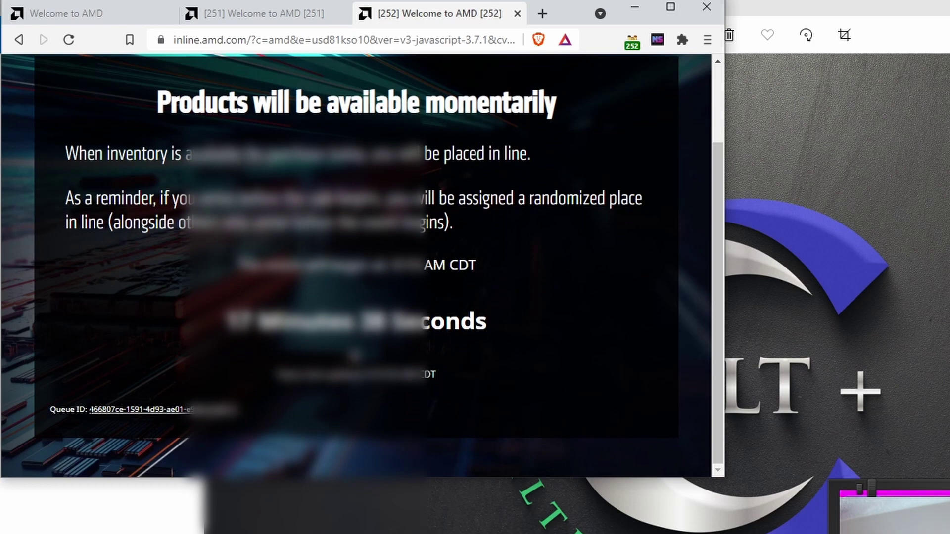
{"action": "left_click", "coordinate": [275, 20]}
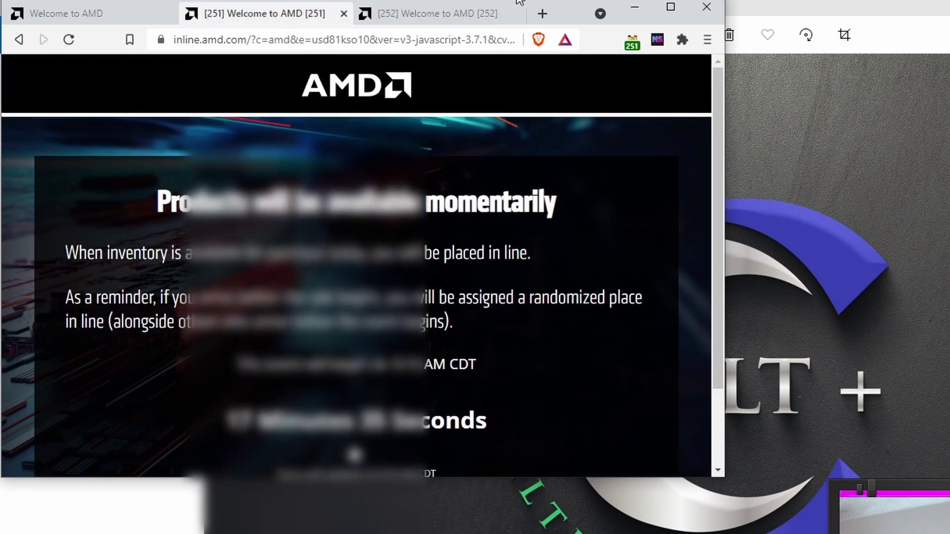
In a new tab, load the AMD direct-buy page, fill the saved email and start the robot check.
{"action": "key", "text": "ctrl+t"}
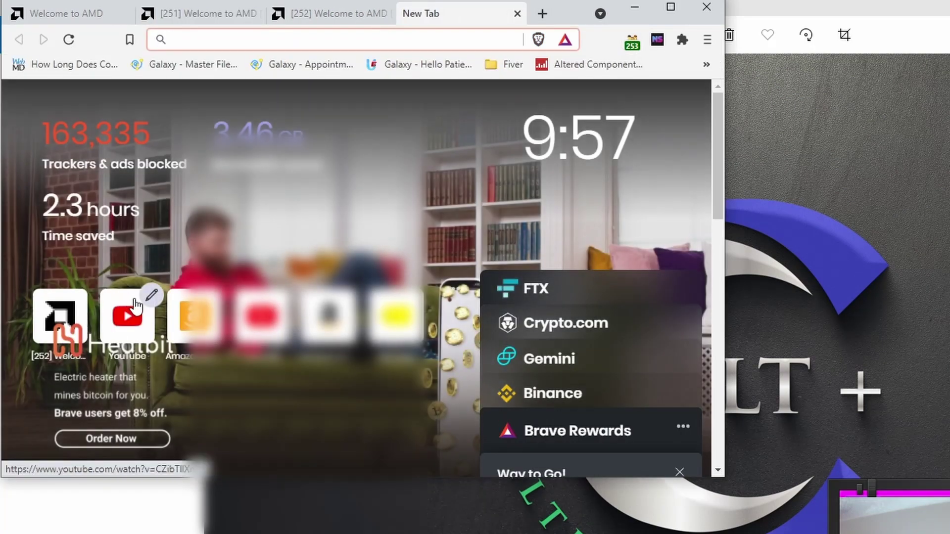
{"action": "type", "text": "amd"}
{"action": "key", "text": "Return"}
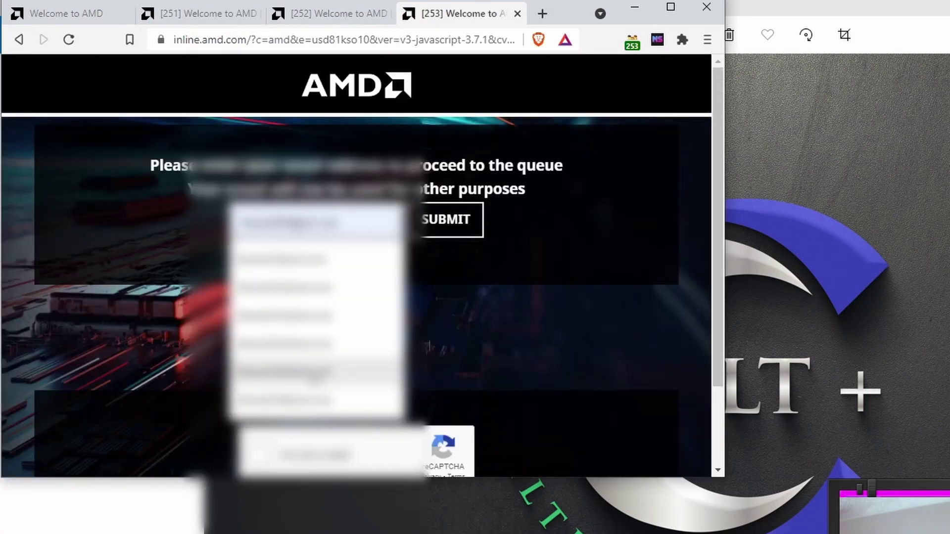
{"action": "left_click", "coordinate": [317, 344]}
{"action": "left_click", "coordinate": [452, 219]}
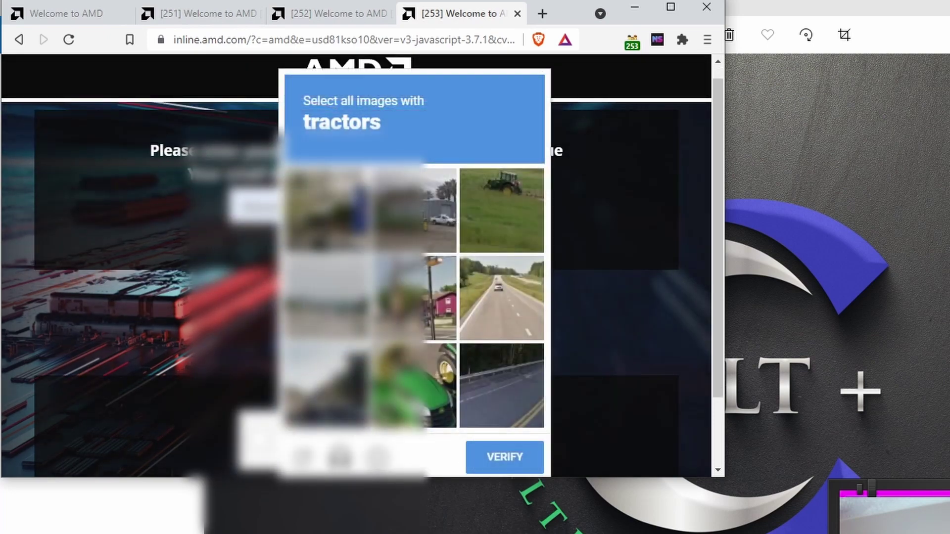
Select the three tractor tiles and verify the image check, then open another tab.
{"action": "left_click", "coordinate": [408, 230]}
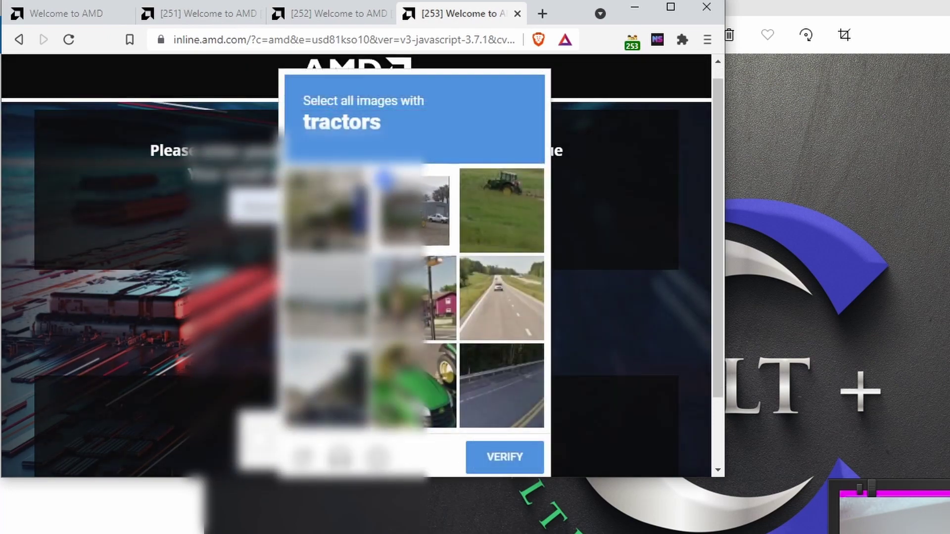
{"action": "left_click", "coordinate": [499, 208]}
{"action": "left_click", "coordinate": [414, 385]}
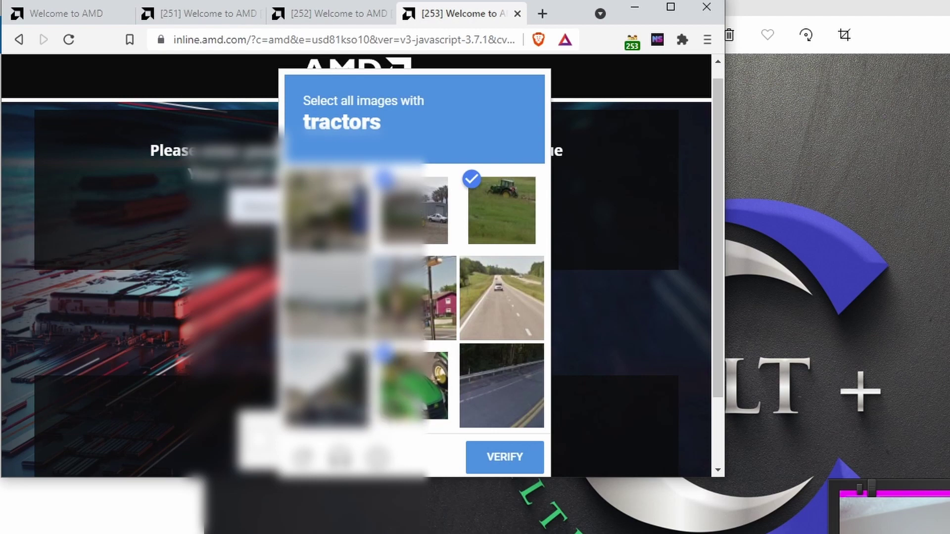
{"action": "left_click", "coordinate": [504, 456]}
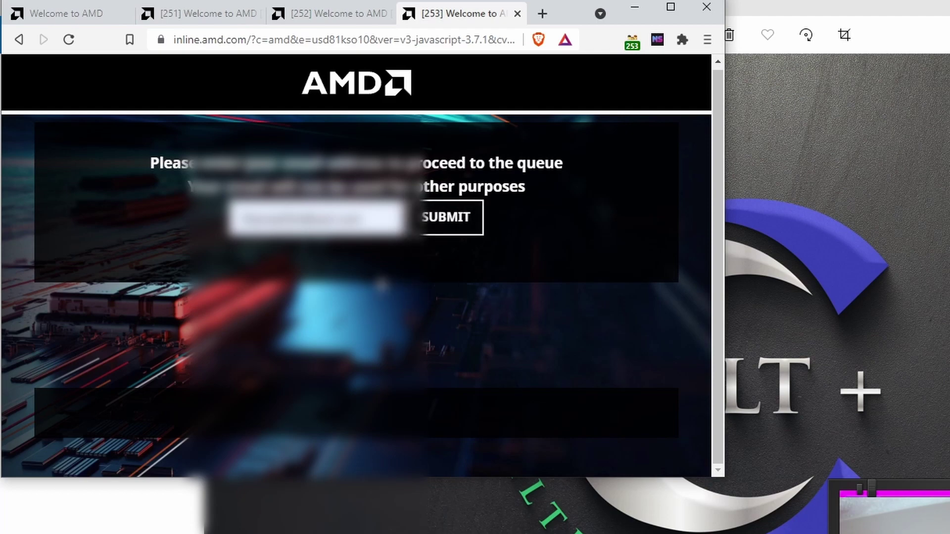
{"action": "key", "text": "ctrl+t"}
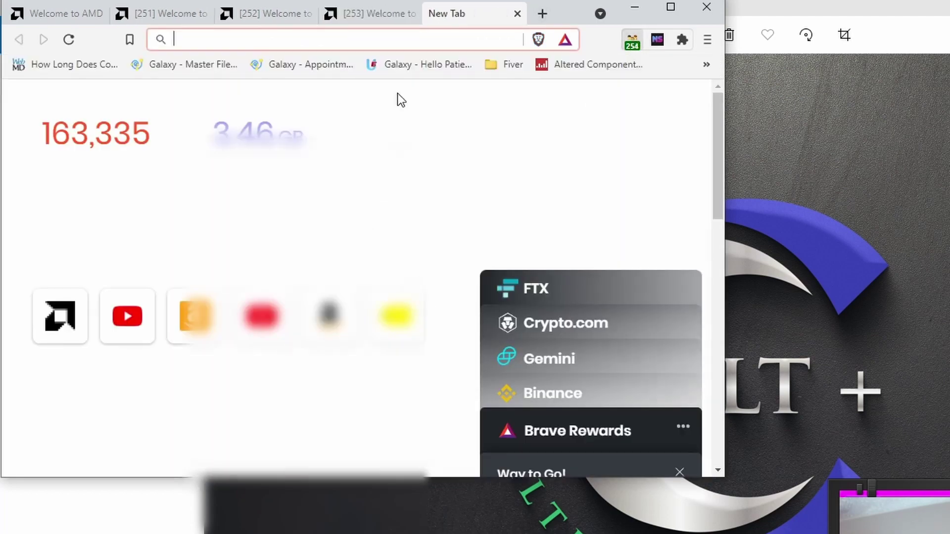
Pull the new tab out into its own window and move it up and left.
{"action": "left_click_drag", "start_coordinate": [448, 13], "coordinate": [498, 129]}
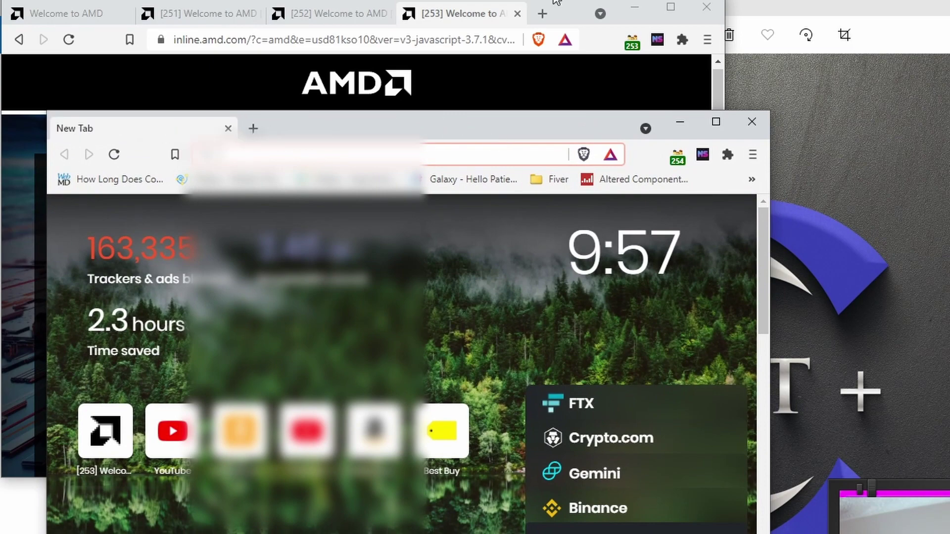
{"action": "left_click", "coordinate": [468, 16]}
{"action": "key", "text": "alt+Tab"}
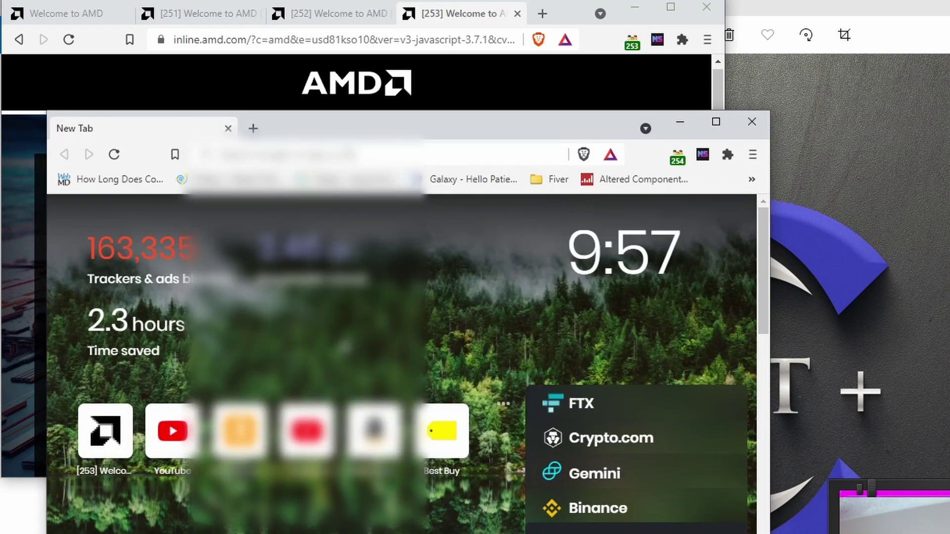
{"action": "left_click_drag", "start_coordinate": [265, 124], "coordinate": [238, 66]}
Load the AMD direct-buy page via 'amd' and fill the email field with a saved address.
{"action": "left_click", "coordinate": [242, 97]}
{"action": "type", "text": "a,md"}
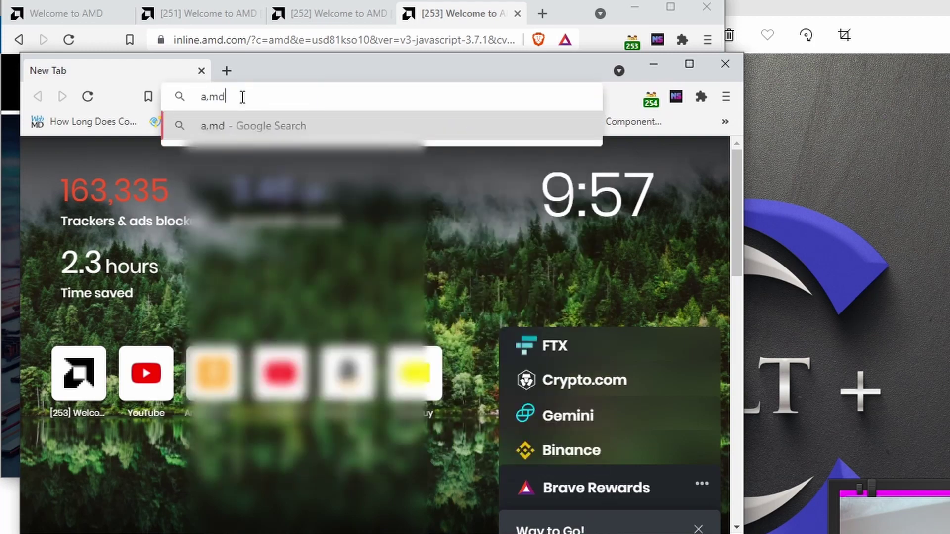
{"action": "key", "text": "BackSpace"}
{"action": "key", "text": "BackSpace"}
{"action": "key", "text": "BackSpace"}
{"action": "type", "text": "md"}
{"action": "key", "text": "Return"}
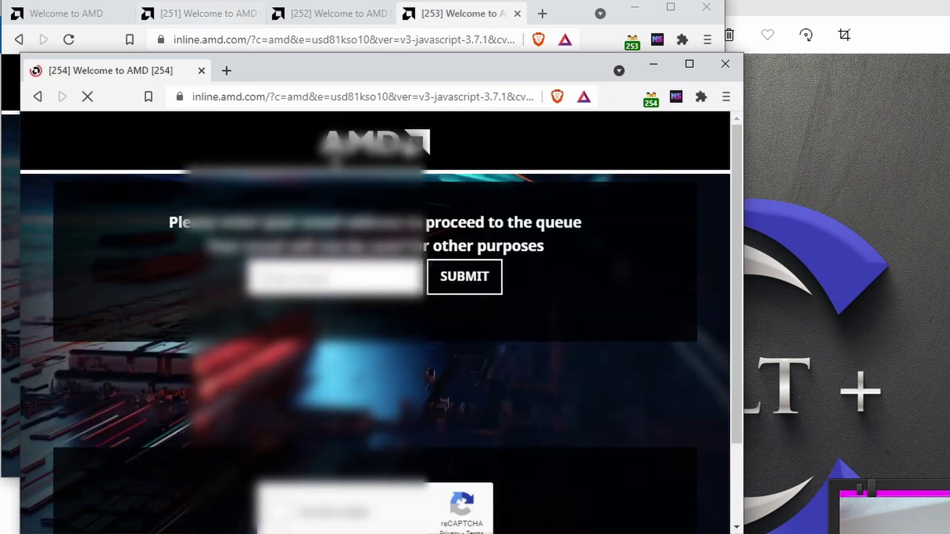
{"action": "left_click", "coordinate": [334, 278]}
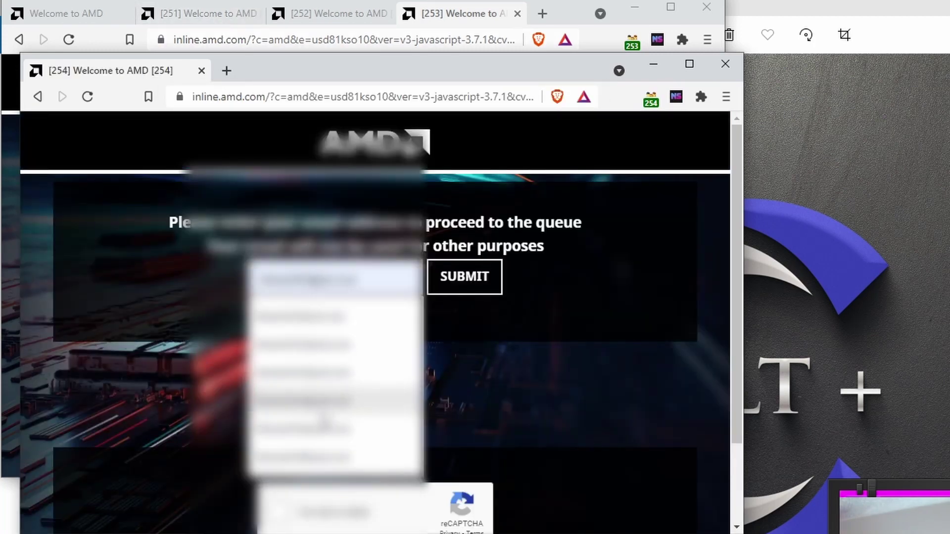
{"action": "left_click", "coordinate": [321, 436]}
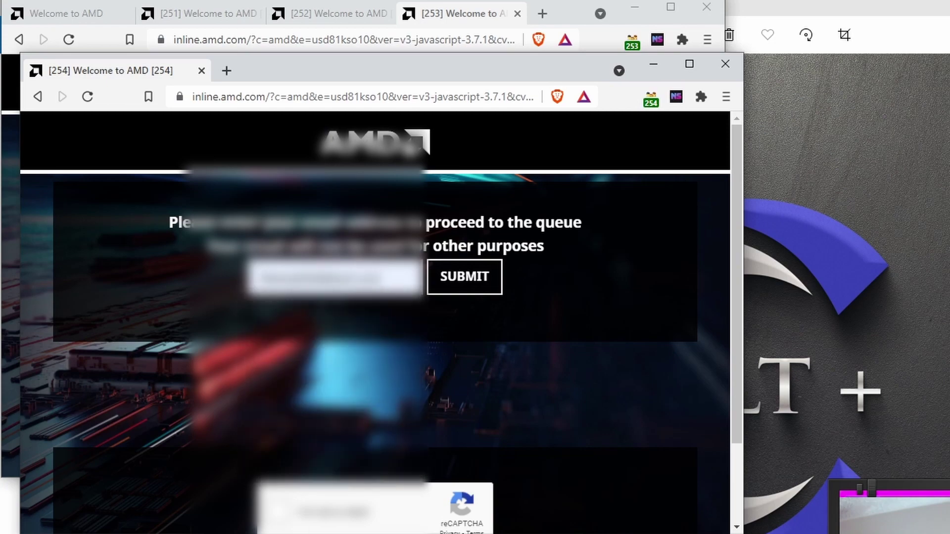
Solve a refreshed image challenge, submit the email to join the queue, and open a new tab.
{"action": "left_click", "coordinate": [278, 512]}
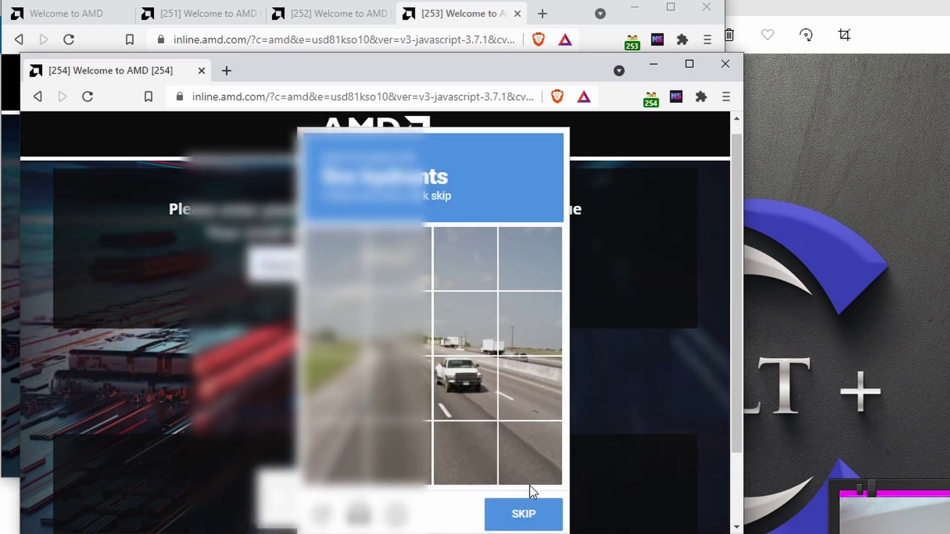
{"action": "left_click", "coordinate": [539, 515]}
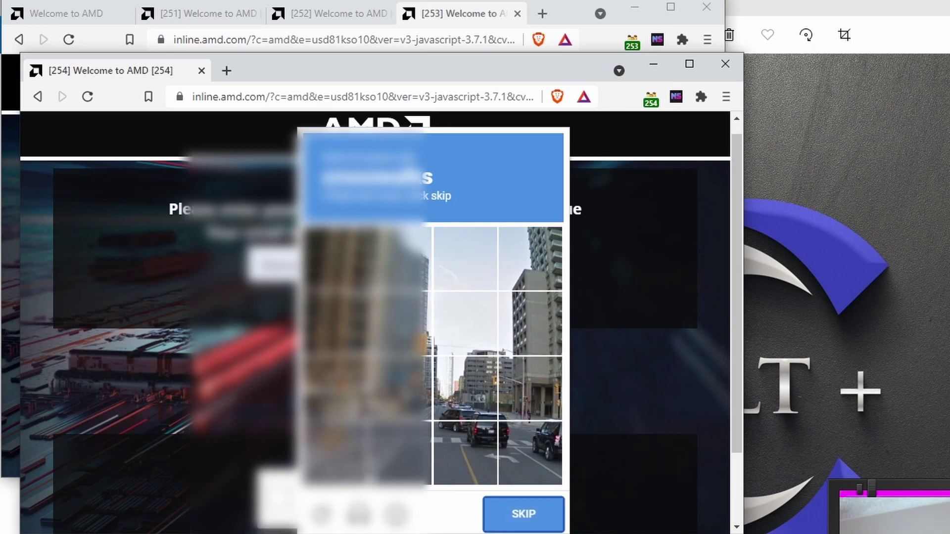
{"action": "left_click", "coordinate": [380, 448]}
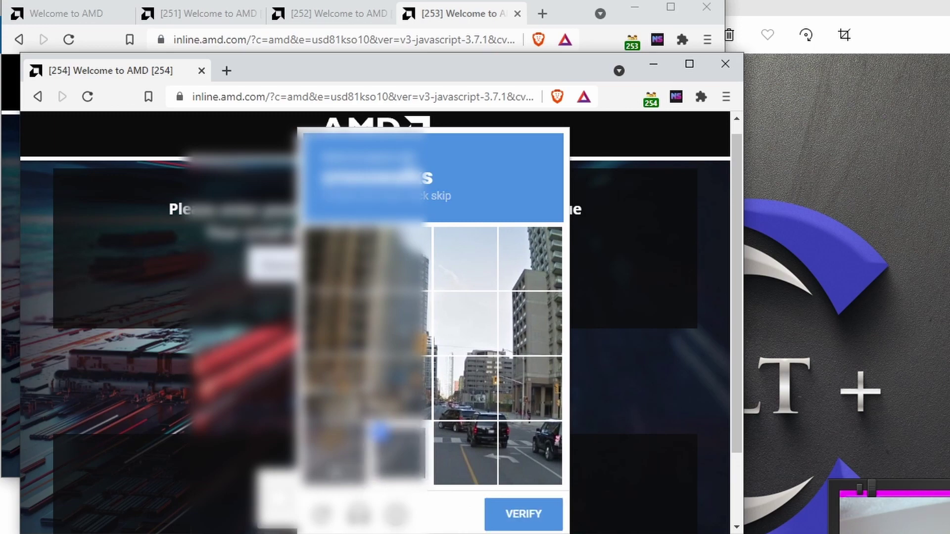
{"action": "left_click", "coordinate": [536, 453]}
{"action": "left_click", "coordinate": [514, 514]}
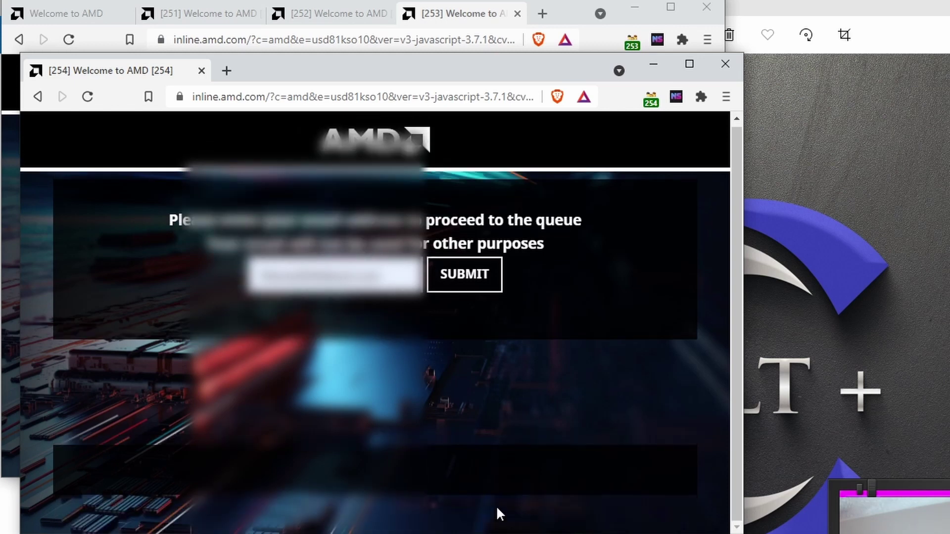
{"action": "left_click", "coordinate": [450, 282]}
{"action": "left_click", "coordinate": [445, 268]}
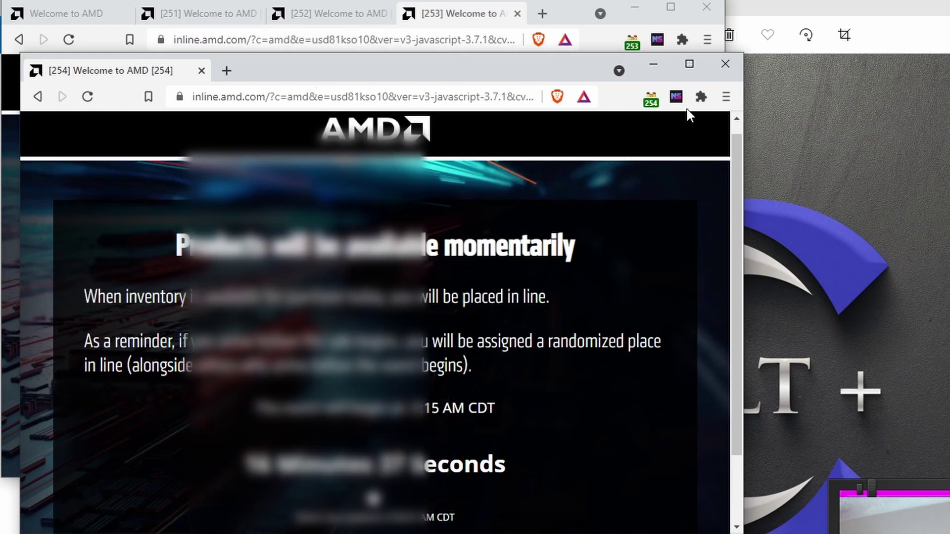
{"action": "key", "text": "ctrl+t"}
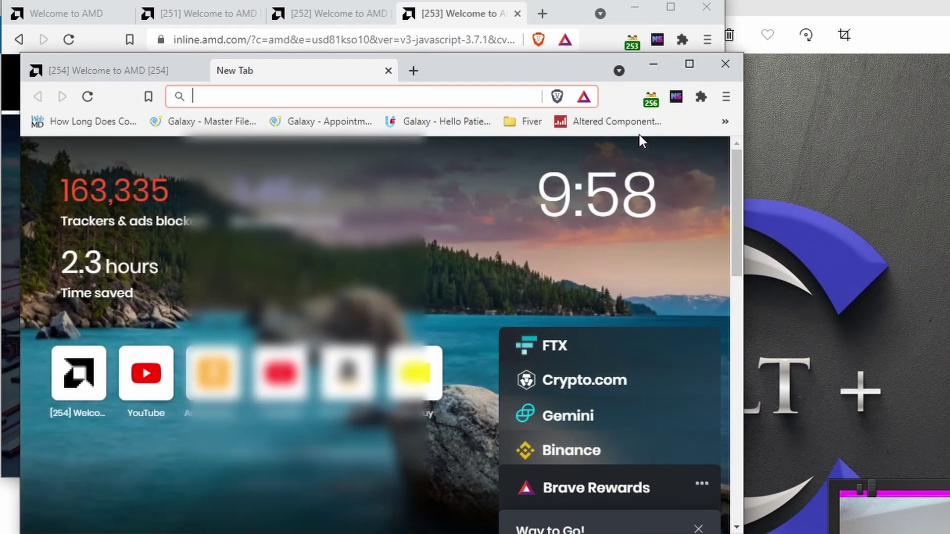
Load amd.com/en/direct-buy, fill the saved email entry and submit the form.
{"action": "type", "text": "amd.com/en/direct-buy"}
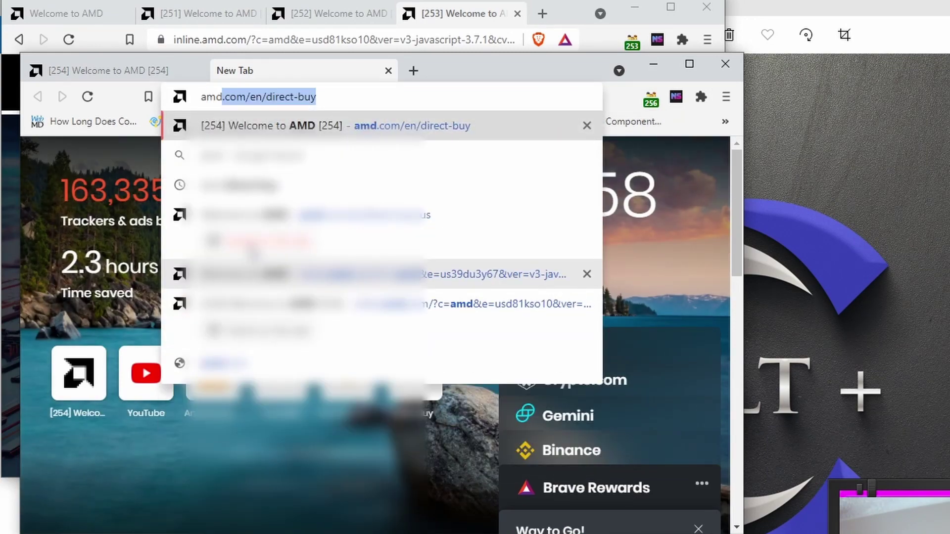
{"action": "key", "text": "Return"}
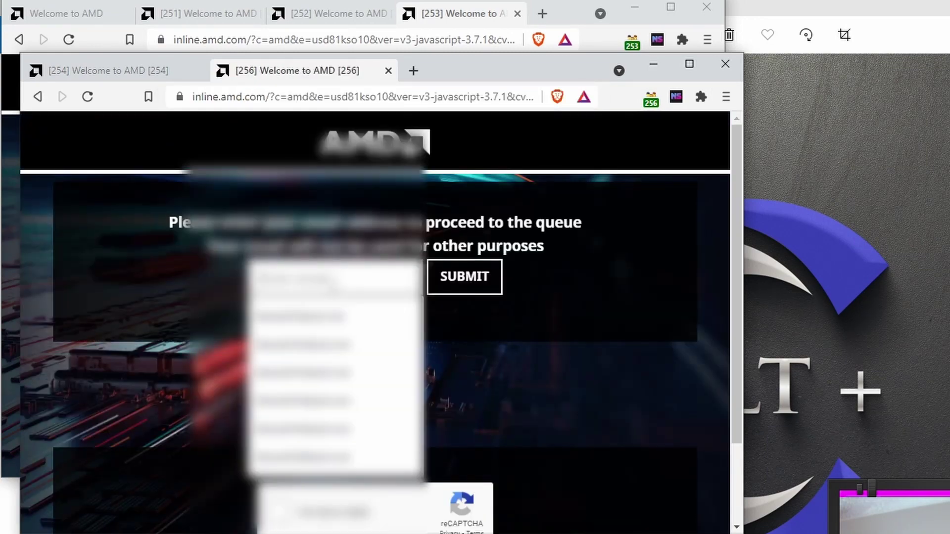
{"action": "key", "text": "Return"}
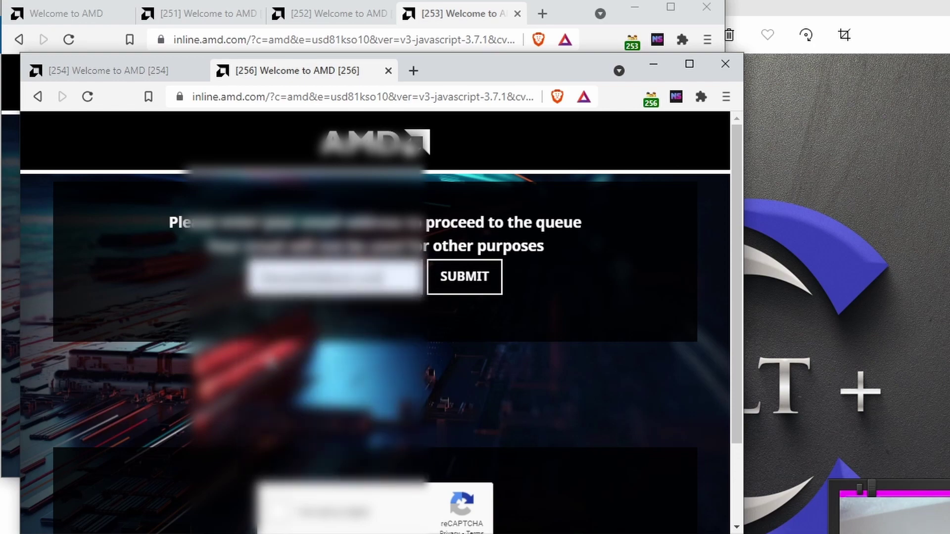
{"action": "left_click", "coordinate": [435, 292]}
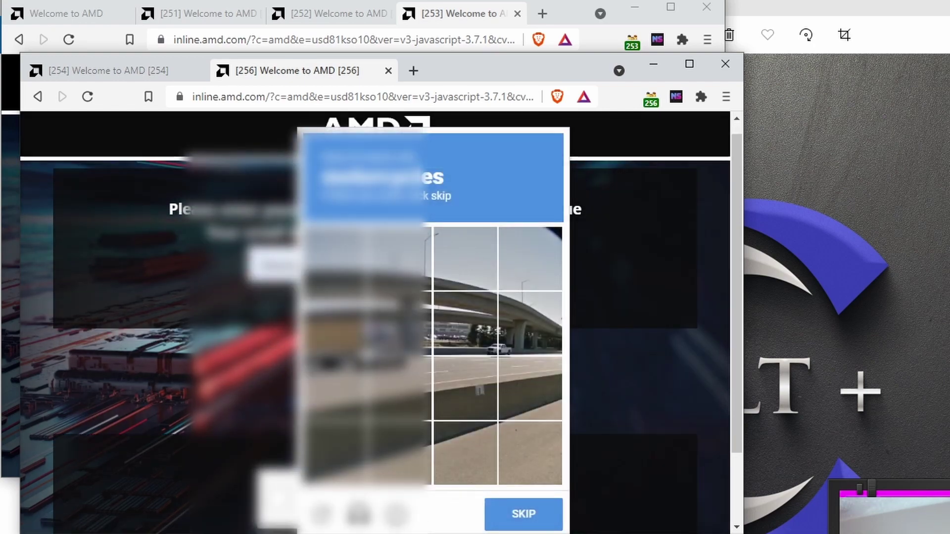
Skip to a crosswalk challenge, select the six crosswalk tiles, verify, and submit the email to the queue.
{"action": "left_click", "coordinate": [511, 512]}
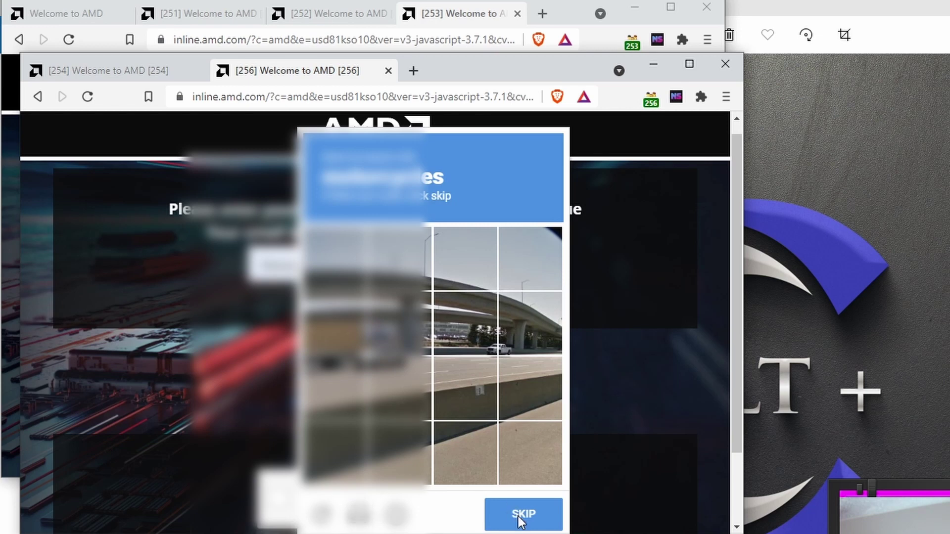
{"action": "left_click", "coordinate": [336, 453]}
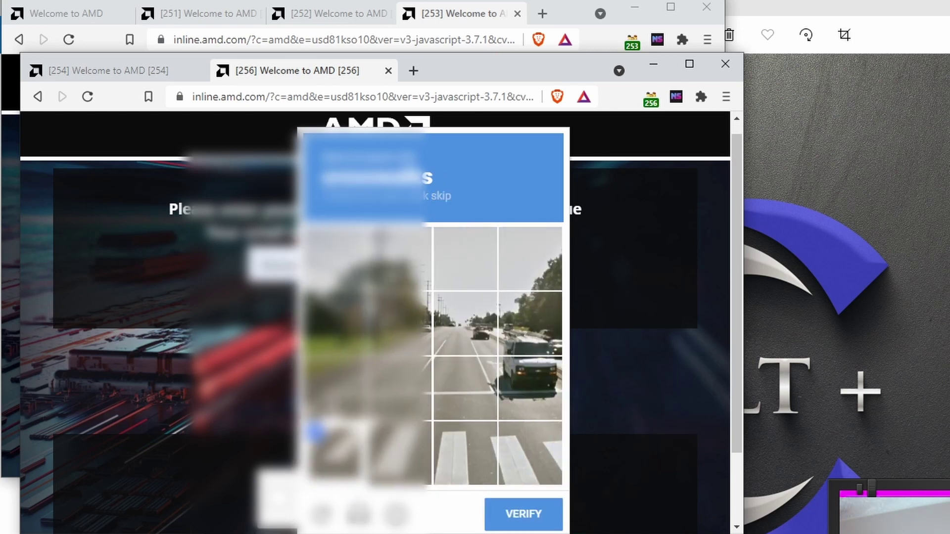
{"action": "left_click", "coordinate": [335, 387]}
{"action": "left_click", "coordinate": [398, 387]}
{"action": "left_click", "coordinate": [398, 453]}
{"action": "left_click", "coordinate": [473, 462]}
{"action": "left_click", "coordinate": [518, 456]}
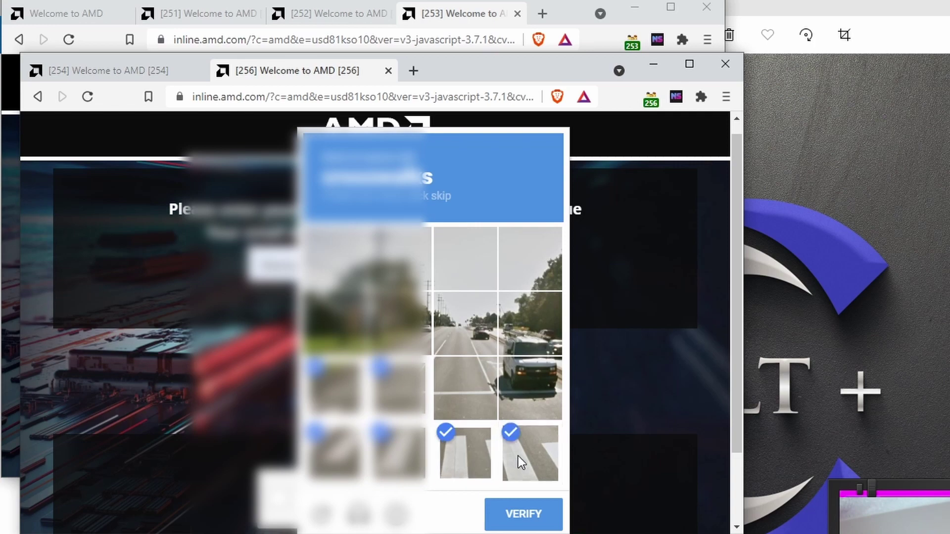
{"action": "left_click", "coordinate": [507, 517]}
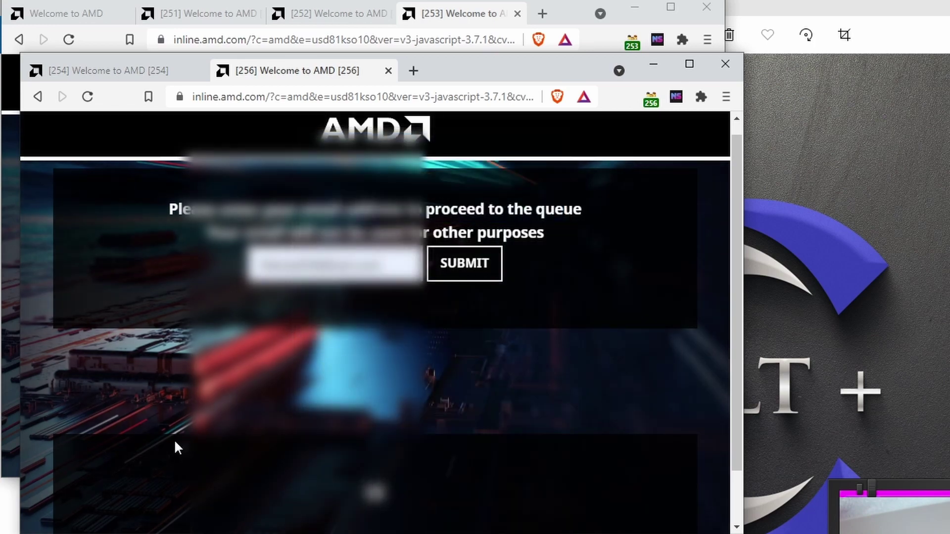
{"action": "scroll", "coordinate": [181, 444], "scroll_direction": "up", "scroll_amount": 1}
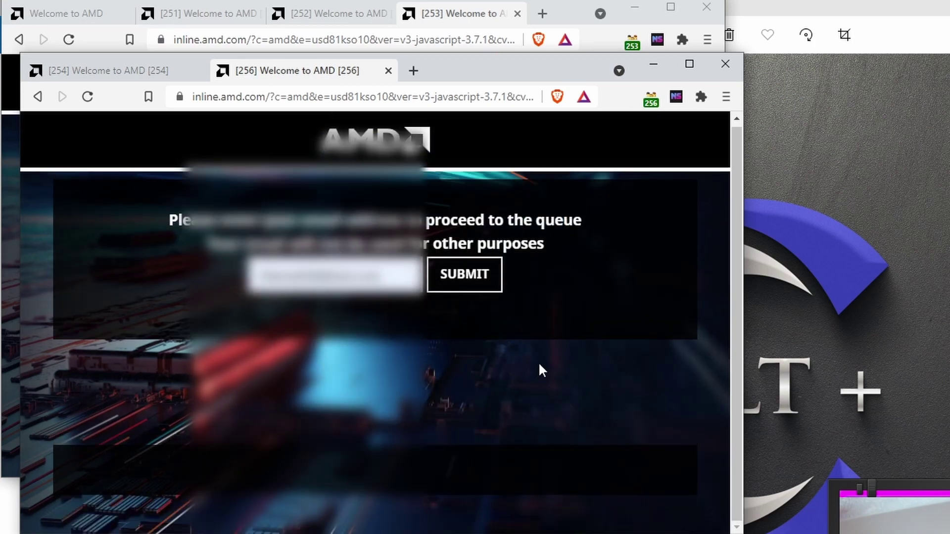
{"action": "left_click", "coordinate": [465, 274]}
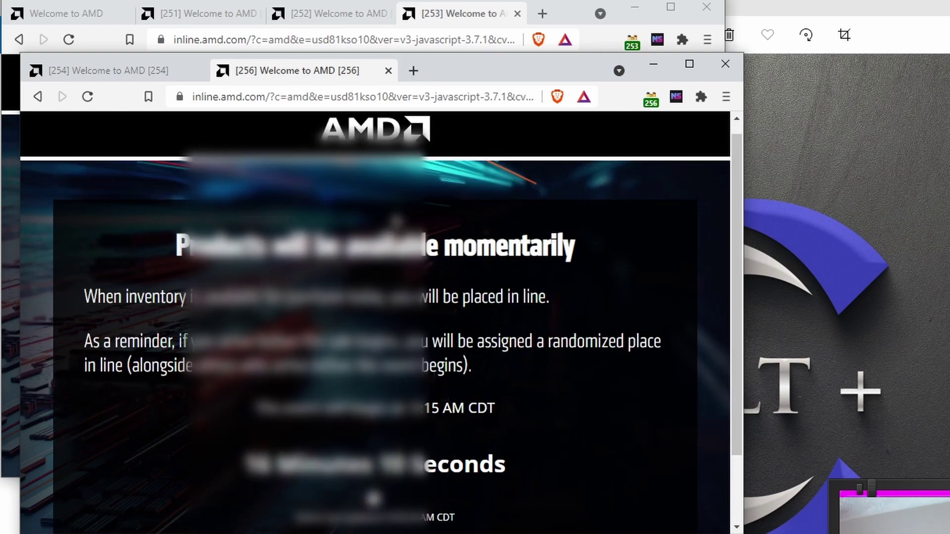
In a new tab, load amd.com/en/direct-buy, submit the form and pass the three-tile tractor challenge.
{"action": "key", "text": "ctrl+t"}
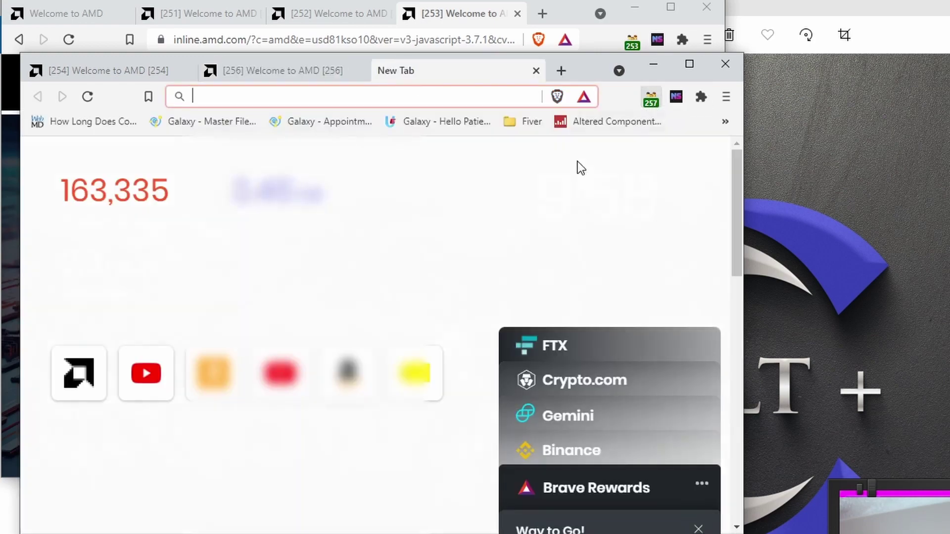
{"action": "type", "text": "amd"}
{"action": "key", "text": "Return"}
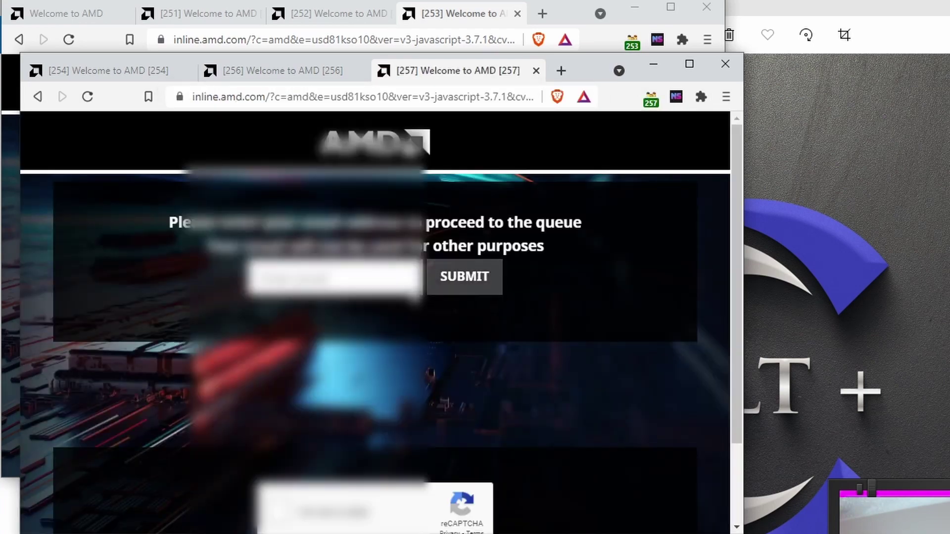
{"action": "left_click", "coordinate": [498, 275]}
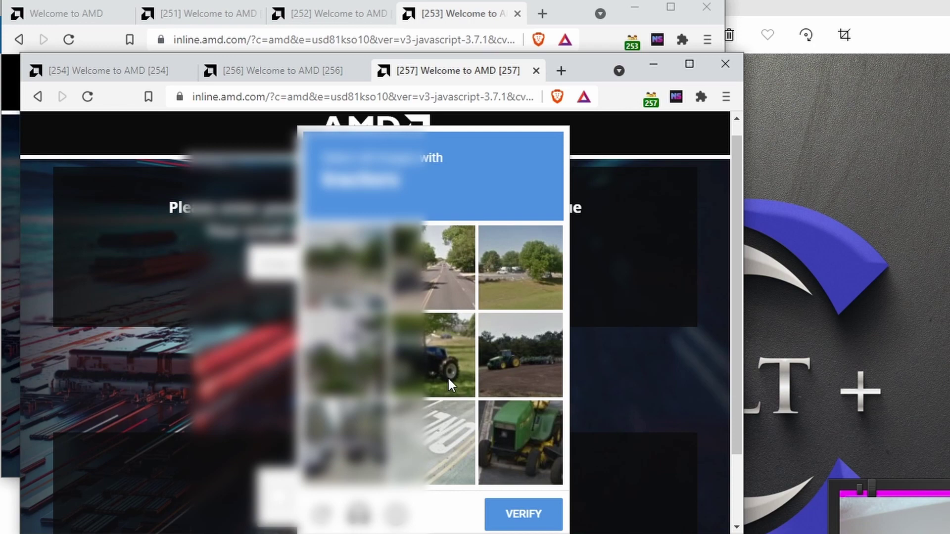
{"action": "left_click", "coordinate": [447, 373]}
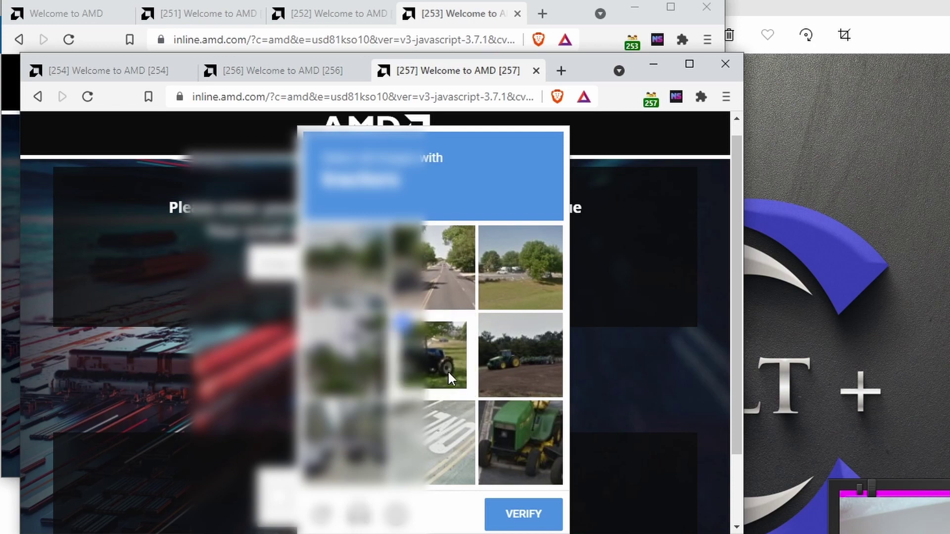
{"action": "left_click", "coordinate": [500, 383]}
{"action": "left_click", "coordinate": [509, 460]}
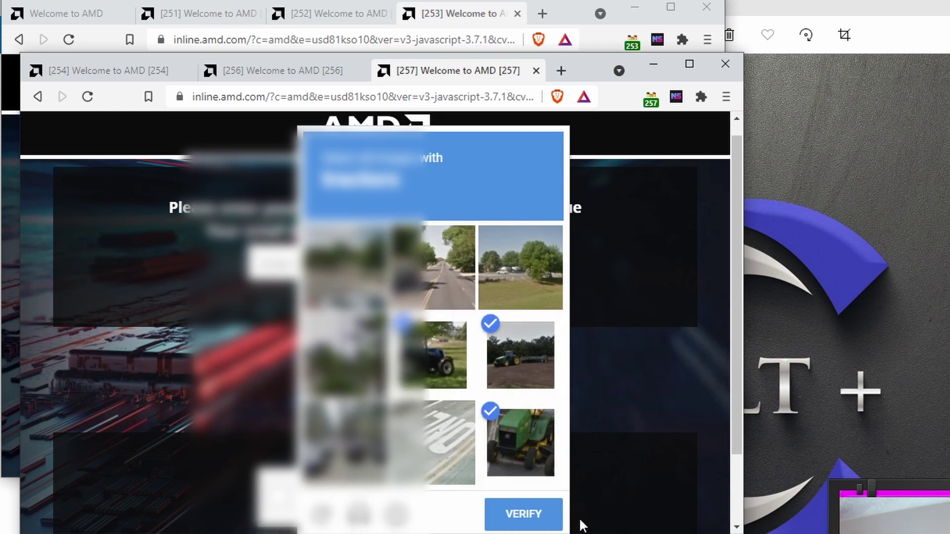
{"action": "left_click", "coordinate": [524, 517]}
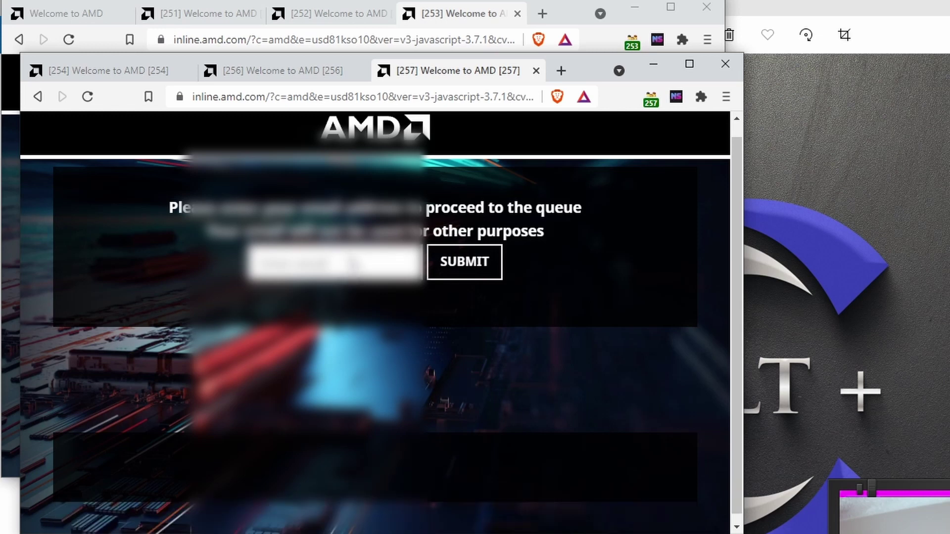
Fill the email field with the first saved entry, submit it to the queue, and open a new tab.
{"action": "left_click", "coordinate": [331, 271]}
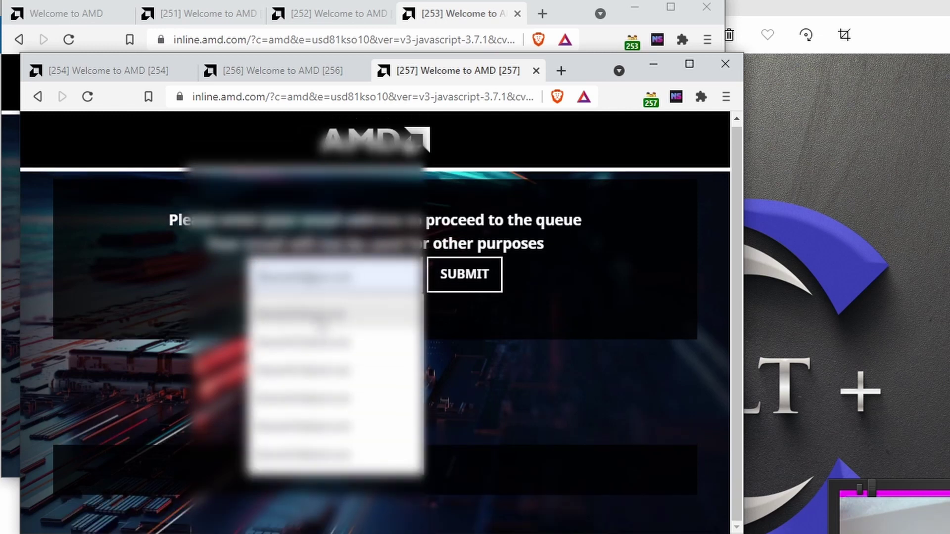
{"action": "left_click", "coordinate": [301, 314]}
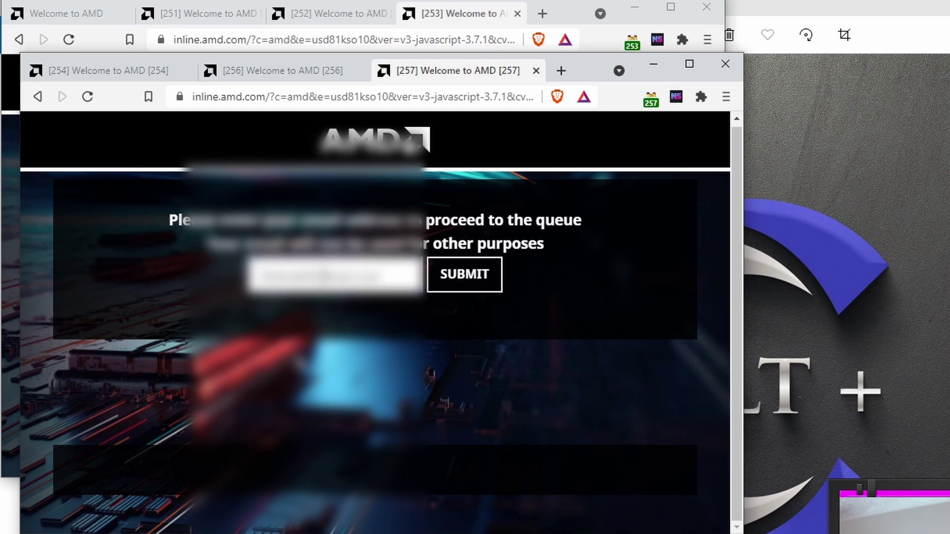
{"action": "left_click", "coordinate": [467, 277]}
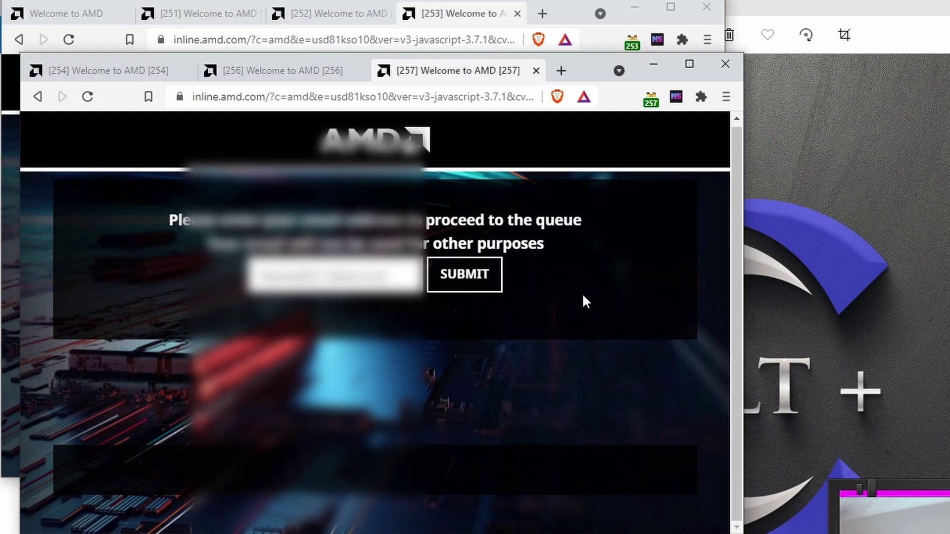
{"action": "left_click", "coordinate": [652, 99]}
Load the suggested amd.com/en/direct-buy address and move on to the [258] email form tab.
{"action": "type", "text": "a"}
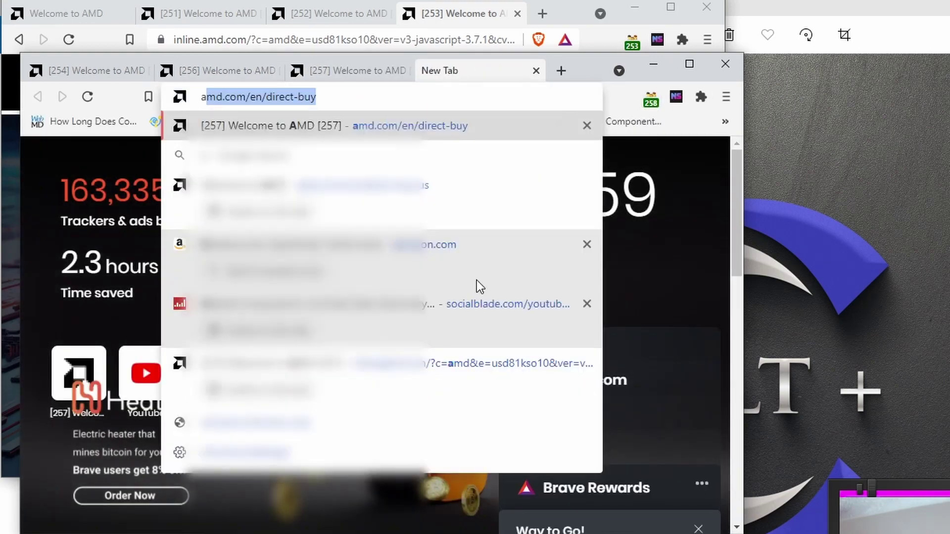
{"action": "key", "text": "Return"}
{"action": "left_click", "coordinate": [372, 67]}
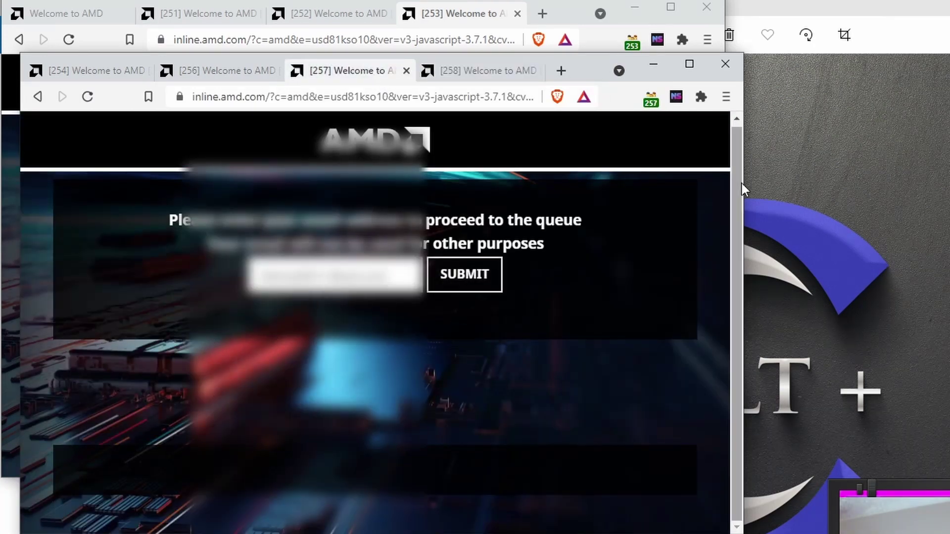
{"action": "left_click", "coordinate": [483, 71]}
Fill the saved email, then select the matching captcha tiles and confirm the image check.
{"action": "left_click", "coordinate": [341, 273]}
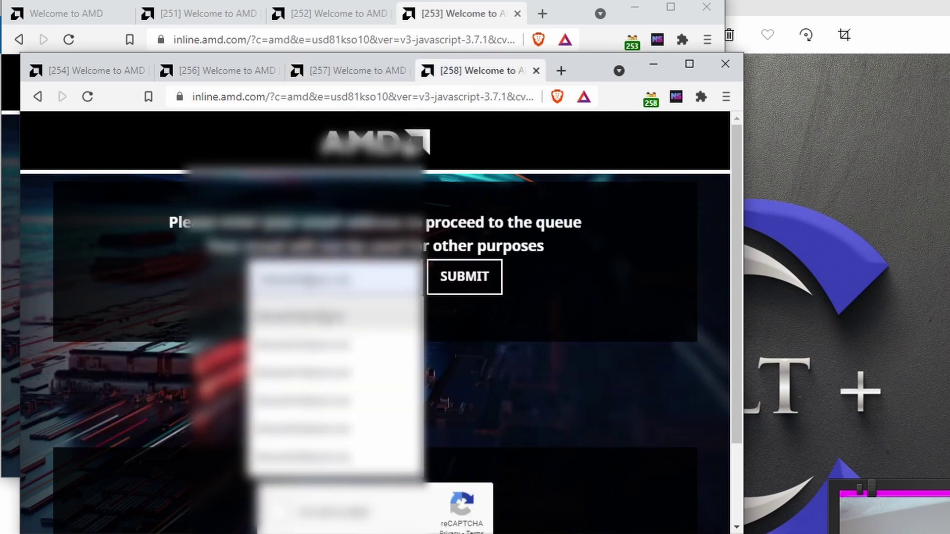
{"action": "left_click", "coordinate": [326, 322]}
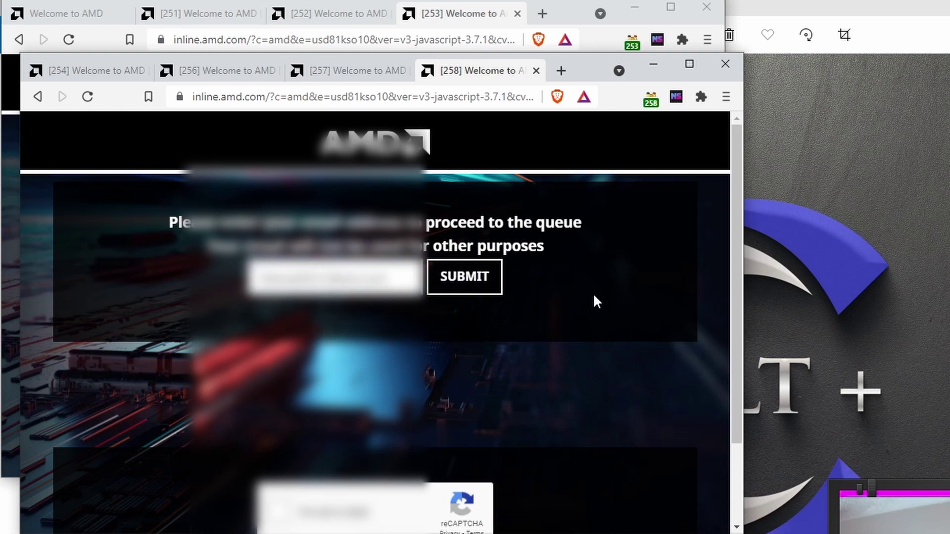
{"action": "left_click", "coordinate": [276, 519]}
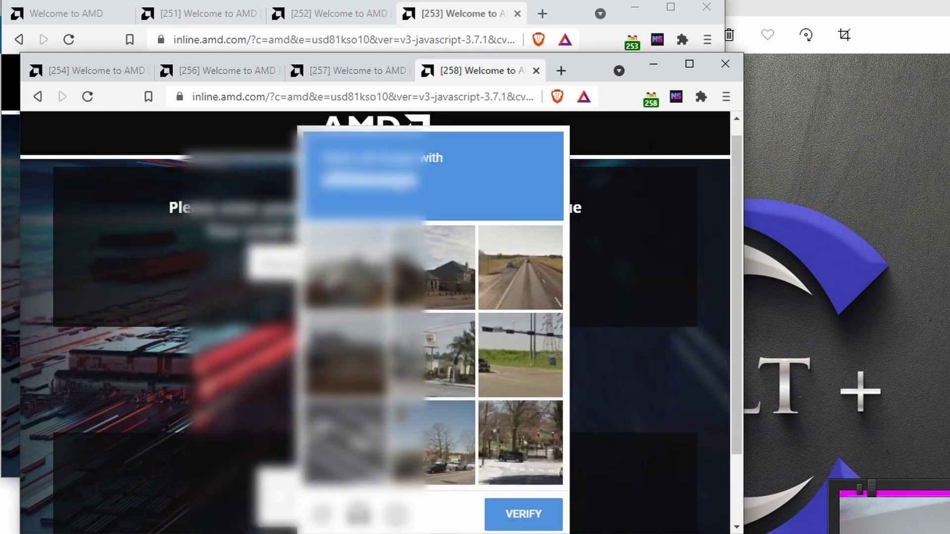
{"action": "left_click", "coordinate": [329, 285]}
{"action": "left_click", "coordinate": [436, 267]}
{"action": "left_click", "coordinate": [316, 366]}
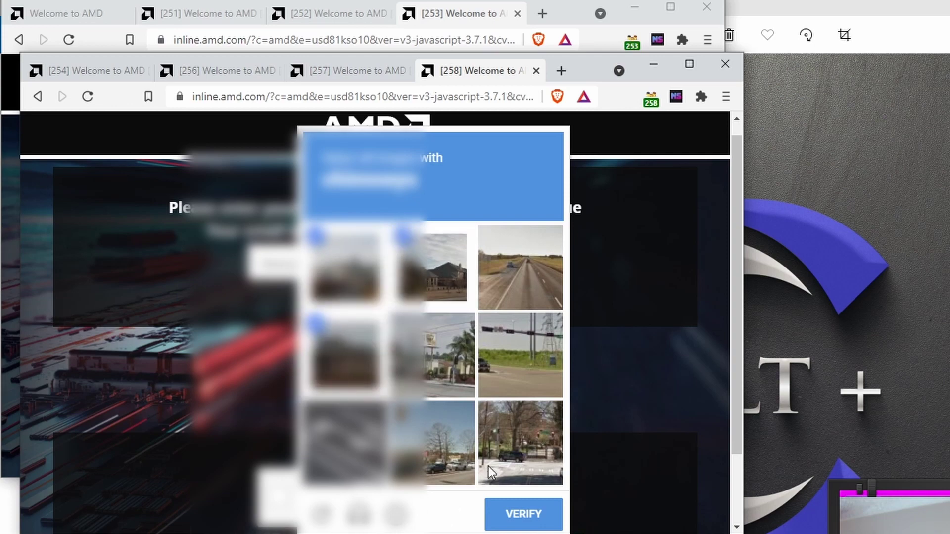
{"action": "left_click", "coordinate": [524, 514]}
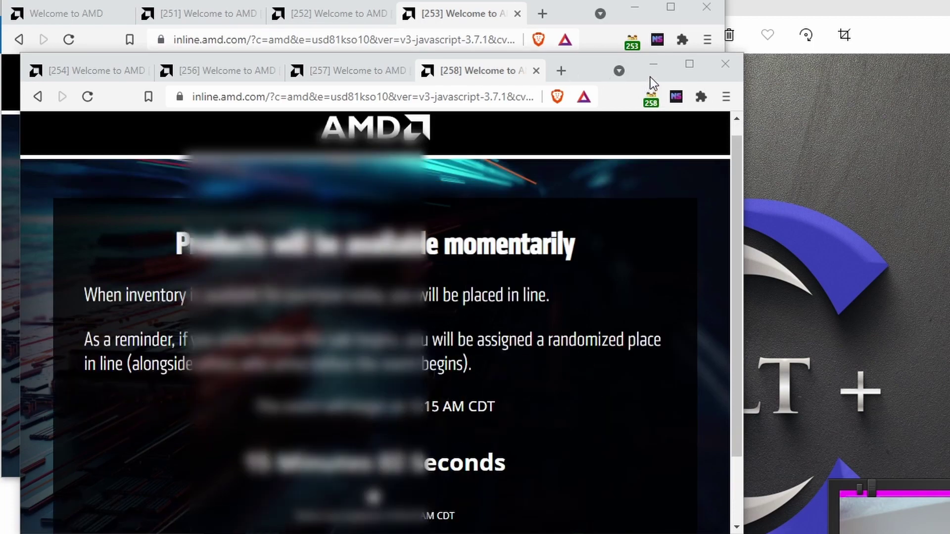
Move a new tab into its own window, load the AMD queue page and fill the saved email.
{"action": "key", "text": "ctrl+t"}
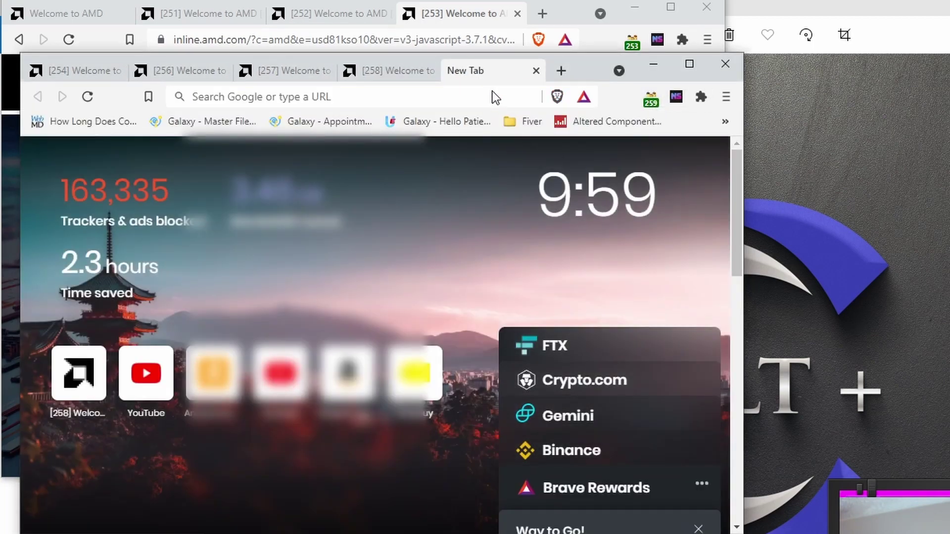
{"action": "left_click_drag", "start_coordinate": [492, 91], "coordinate": [524, 106]}
{"action": "type", "text": "a"}
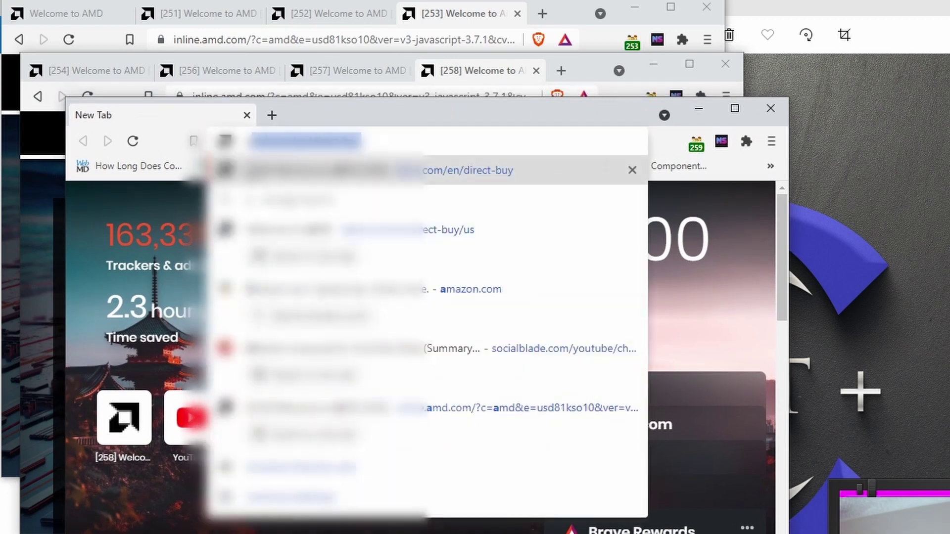
{"action": "key", "text": "Return"}
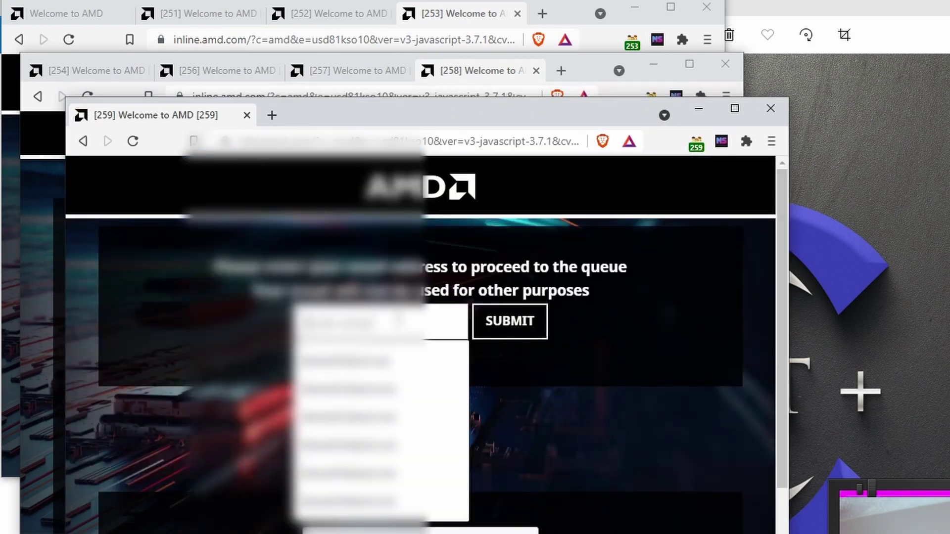
{"action": "key", "text": "Down"}
{"action": "key", "text": "Return"}
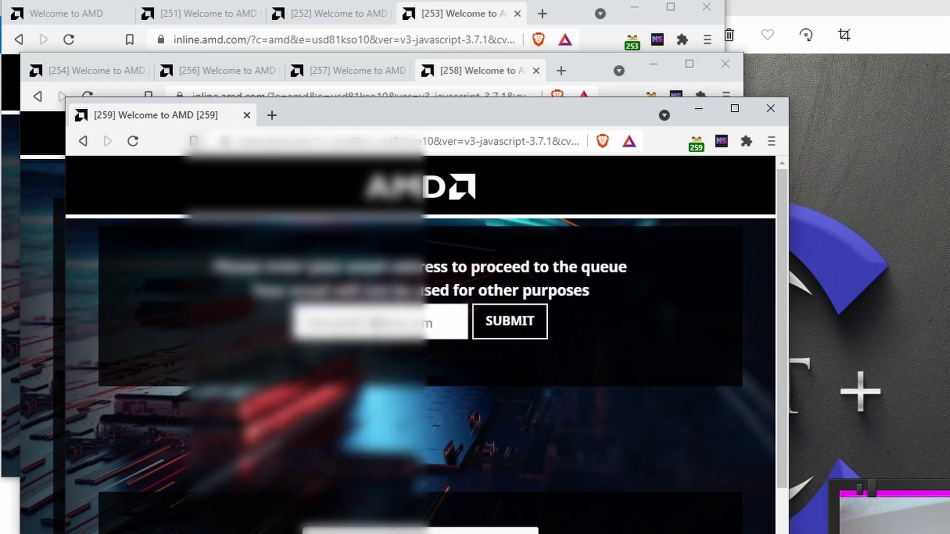
Clear the three-image crosswalk captcha and submit the email to reach the countdown page.
{"action": "left_click", "coordinate": [334, 530]}
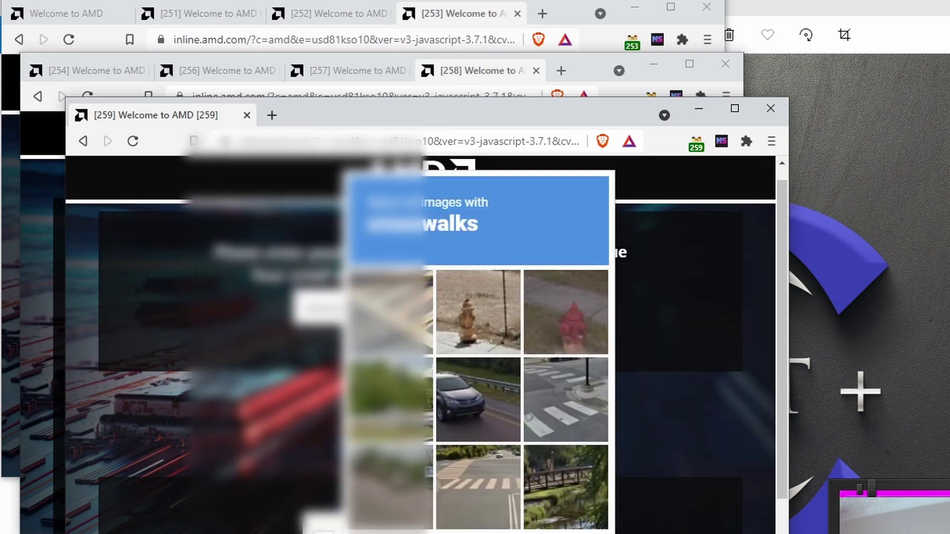
{"action": "left_click", "coordinate": [390, 312]}
{"action": "left_click", "coordinate": [551, 401]}
{"action": "left_click", "coordinate": [469, 498]}
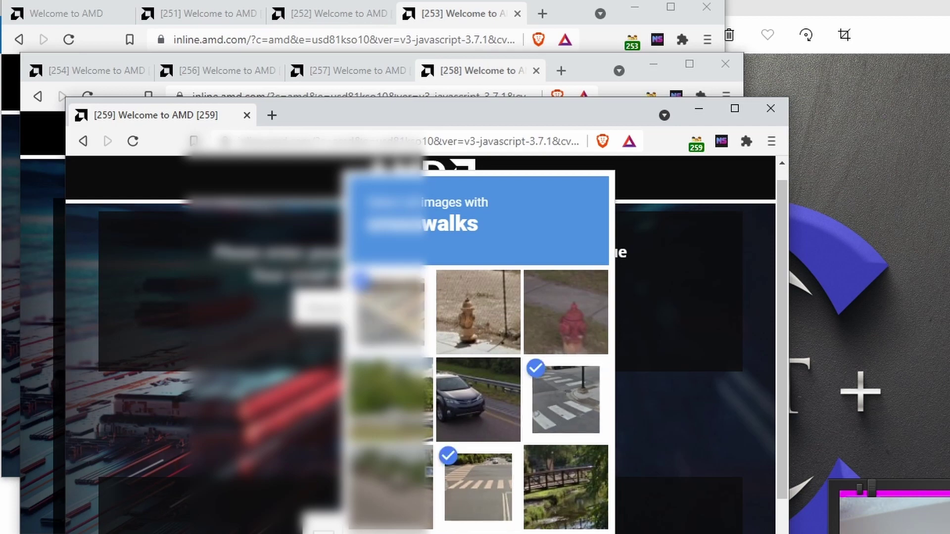
{"action": "left_click", "coordinate": [425, 528]}
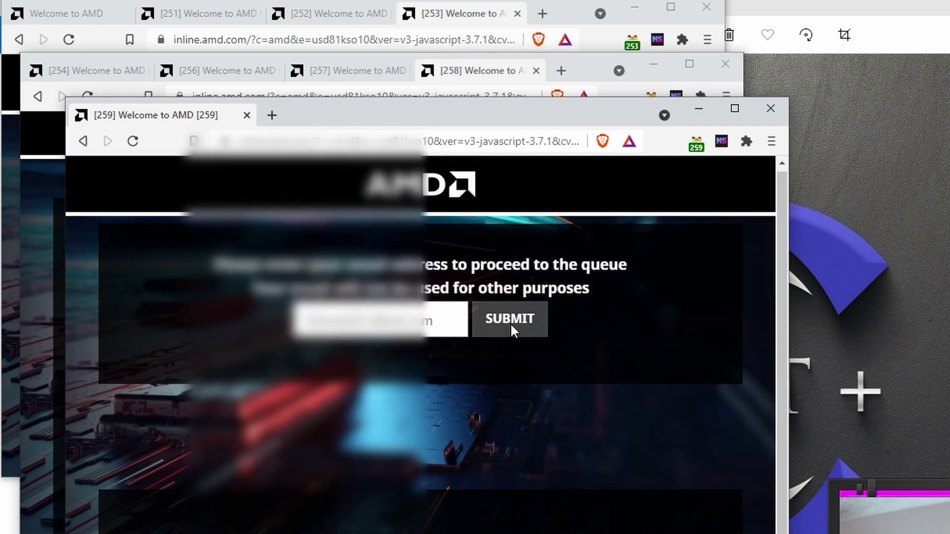
{"action": "left_click", "coordinate": [512, 333]}
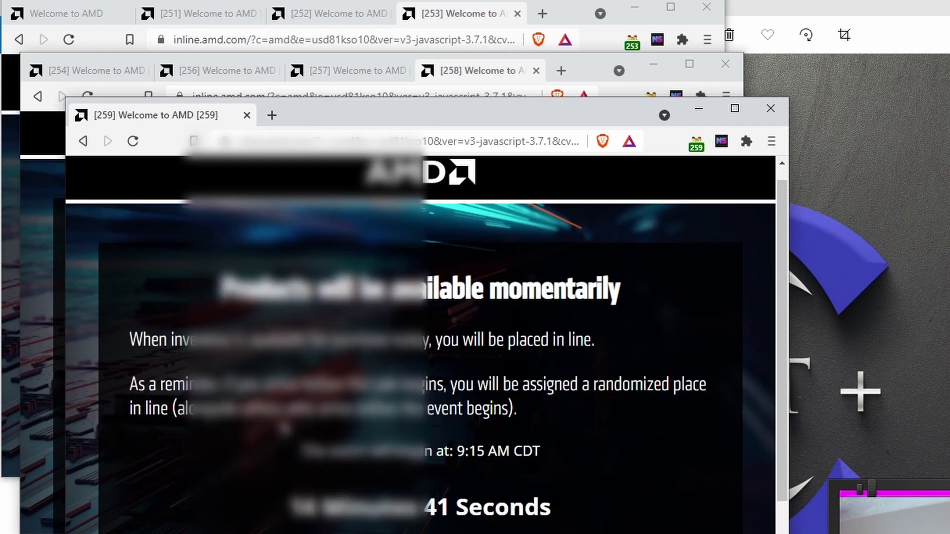
{"action": "scroll", "coordinate": [420, 347], "scroll_direction": "down", "scroll_amount": 1}
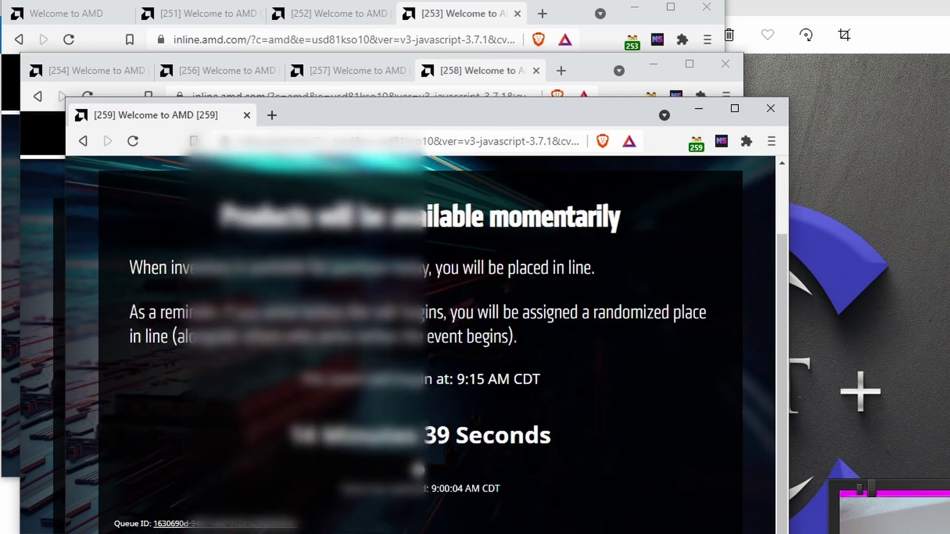
{"action": "scroll", "coordinate": [684, 166], "scroll_direction": "up", "scroll_amount": 2}
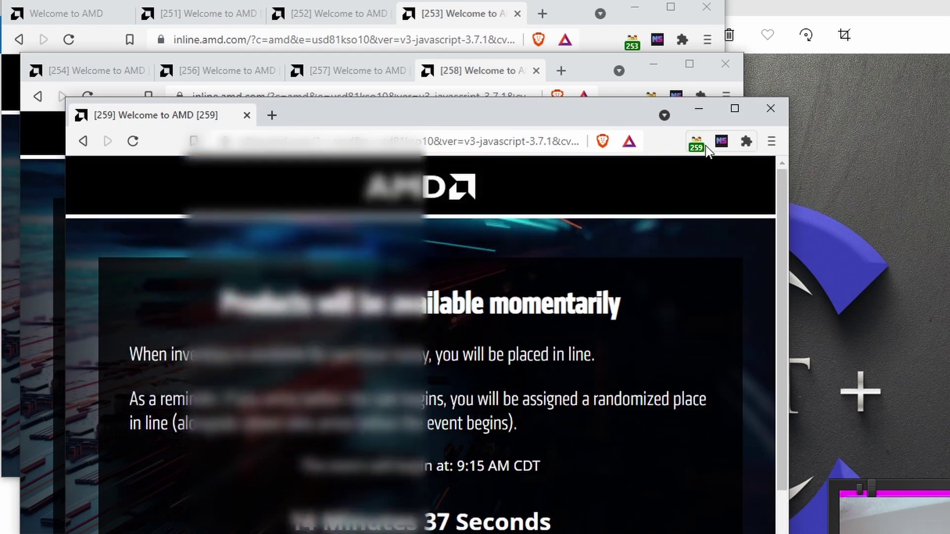
In new tab [261], clear the three-image chimney check, fill the saved email and submit it to the queue.
{"action": "left_click", "coordinate": [697, 144]}
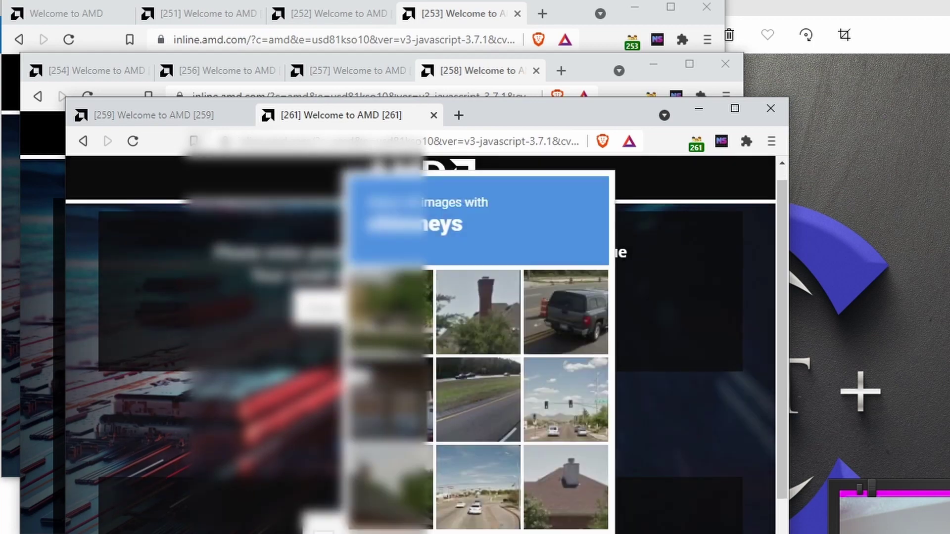
{"action": "left_click", "coordinate": [465, 338]}
{"action": "left_click", "coordinate": [378, 512]}
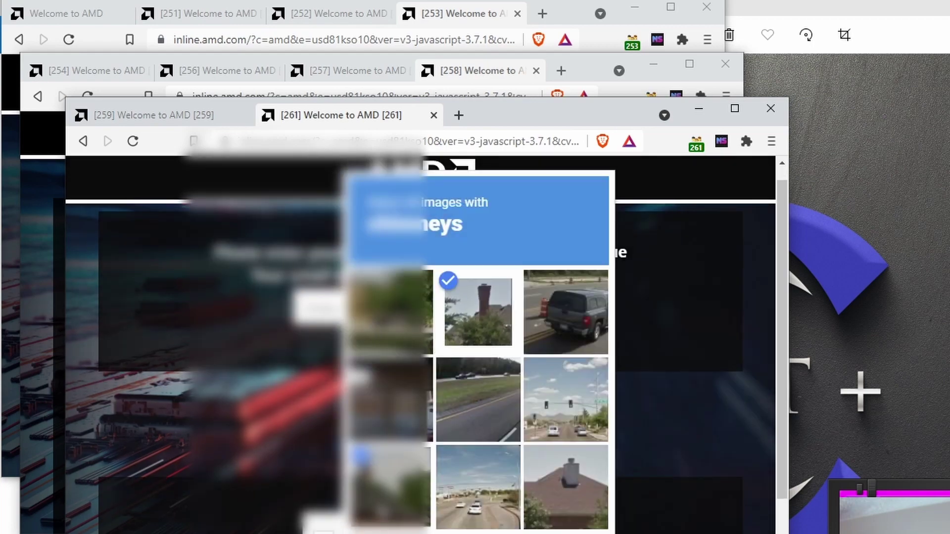
{"action": "left_click", "coordinate": [562, 485]}
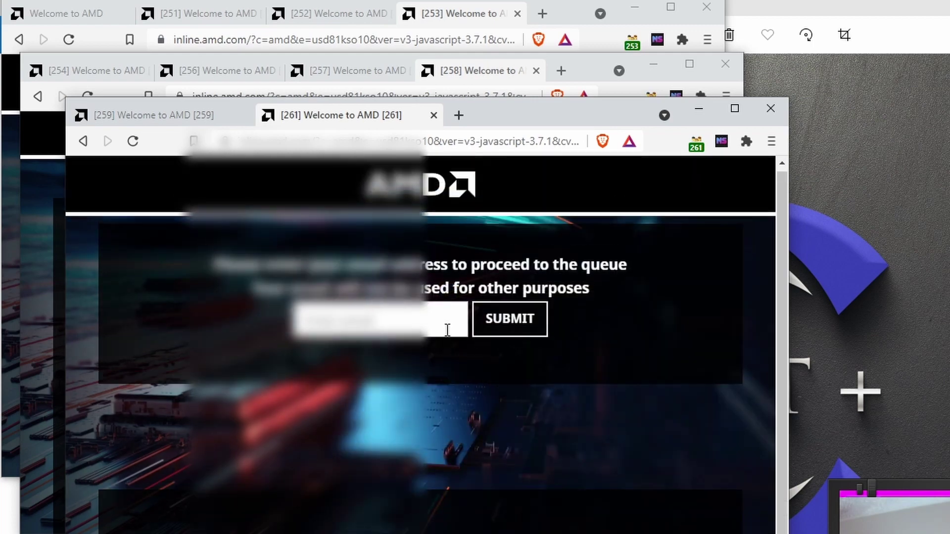
{"action": "left_click", "coordinate": [448, 329]}
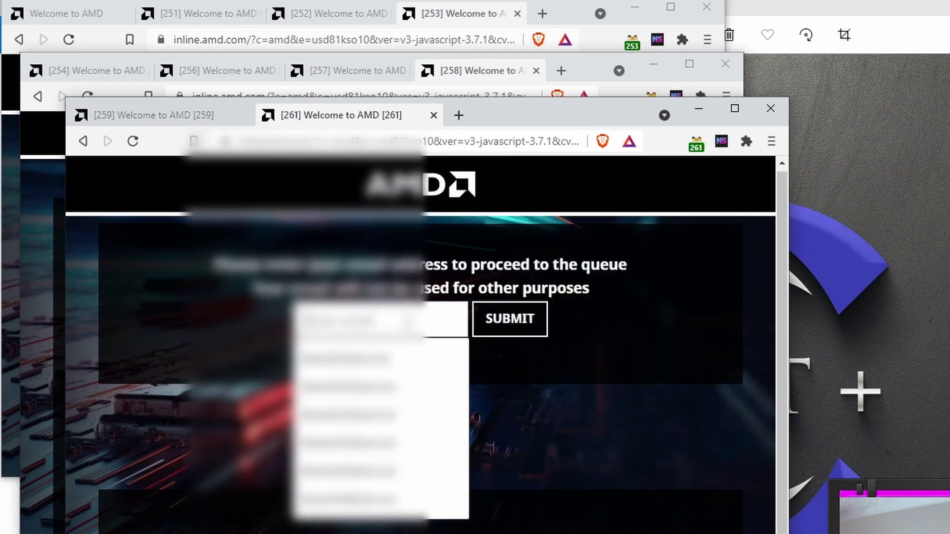
{"action": "key", "text": "Down"}
{"action": "key", "text": "Return"}
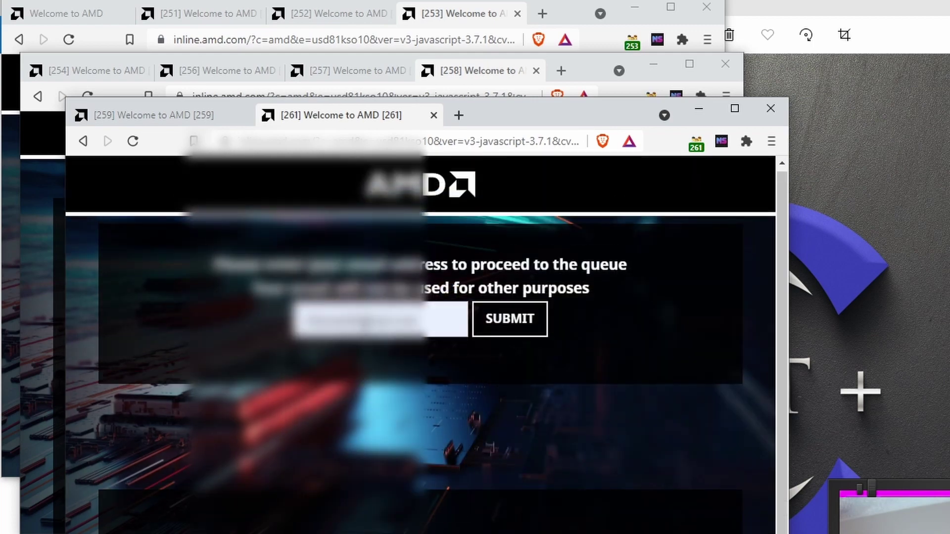
{"action": "left_click", "coordinate": [519, 320]}
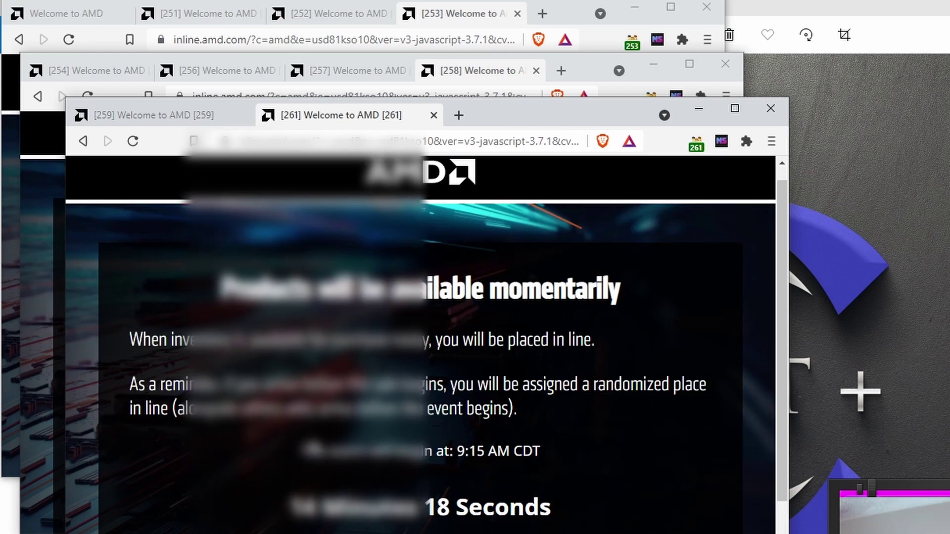
In a new tab, load the AMD queue page via 'amd', pick the saved email and send the form.
{"action": "key", "text": "ctrl+t"}
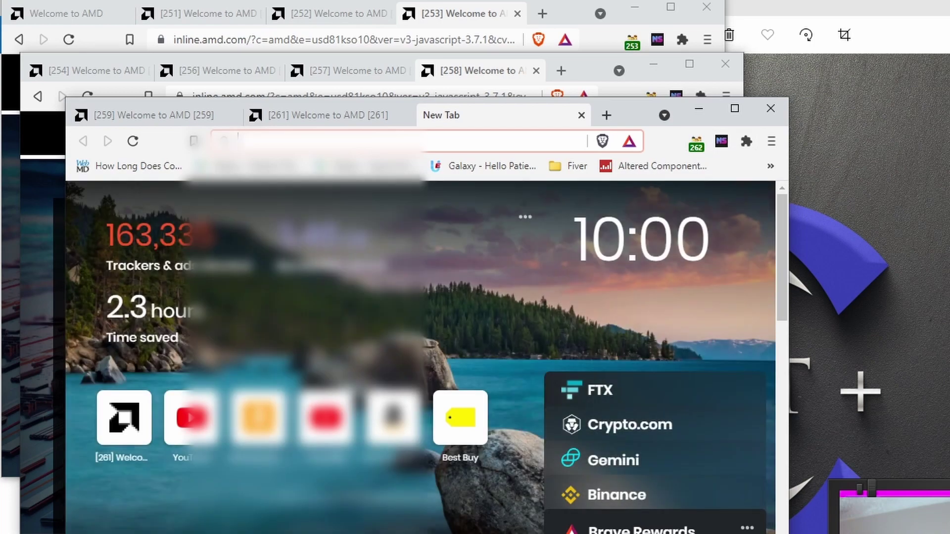
{"action": "type", "text": "amd"}
{"action": "key", "text": "Return"}
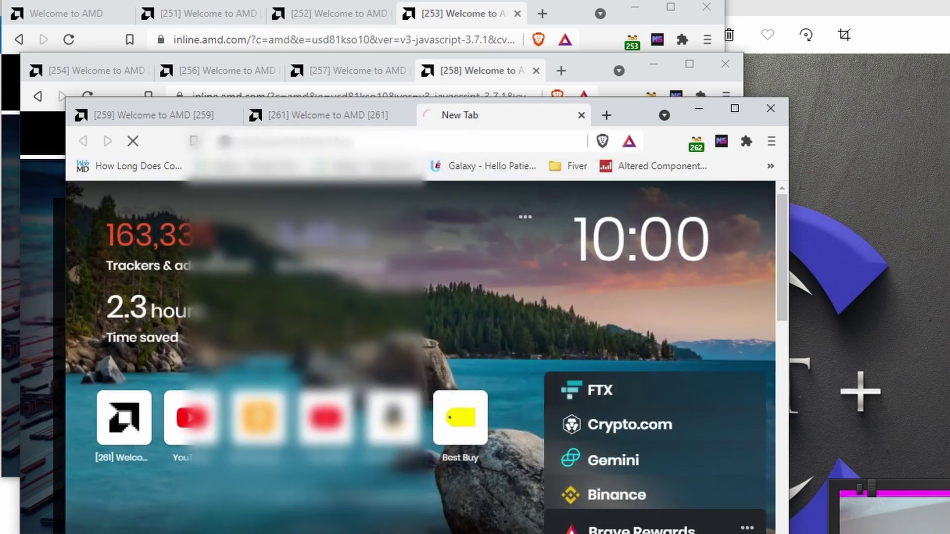
{"action": "left_click", "coordinate": [361, 320]}
{"action": "left_click", "coordinate": [370, 346]}
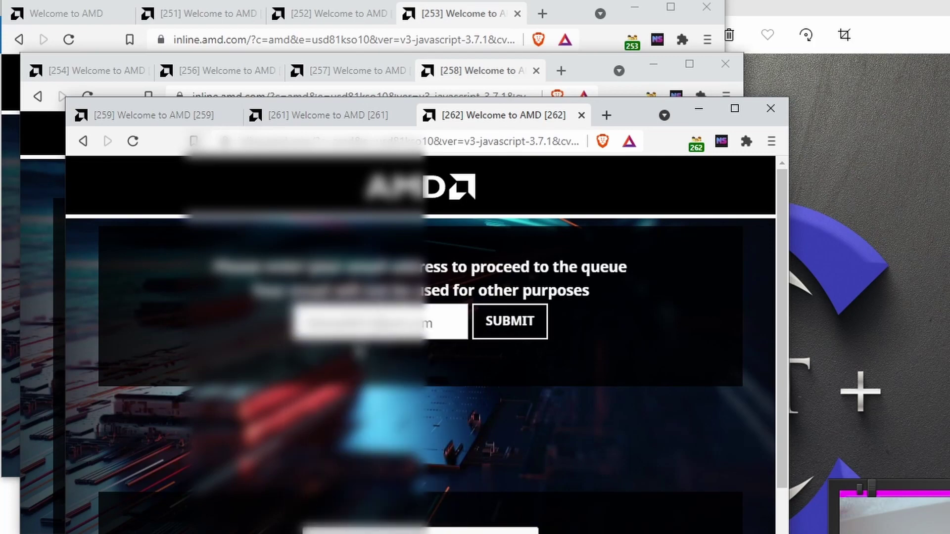
{"action": "key", "text": "Return"}
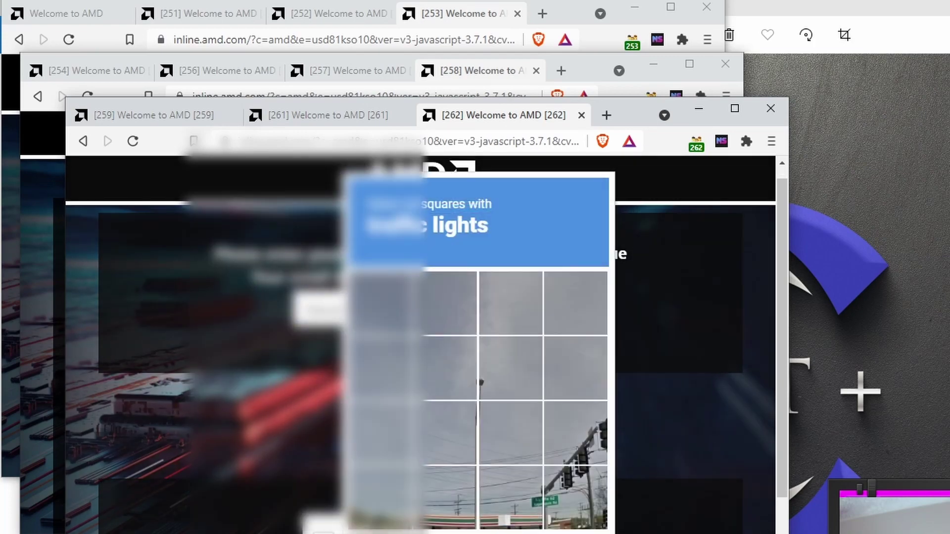
Select the three traffic-light squares, submit the email to join the queue, and nudge the window down.
{"action": "left_click", "coordinate": [556, 497]}
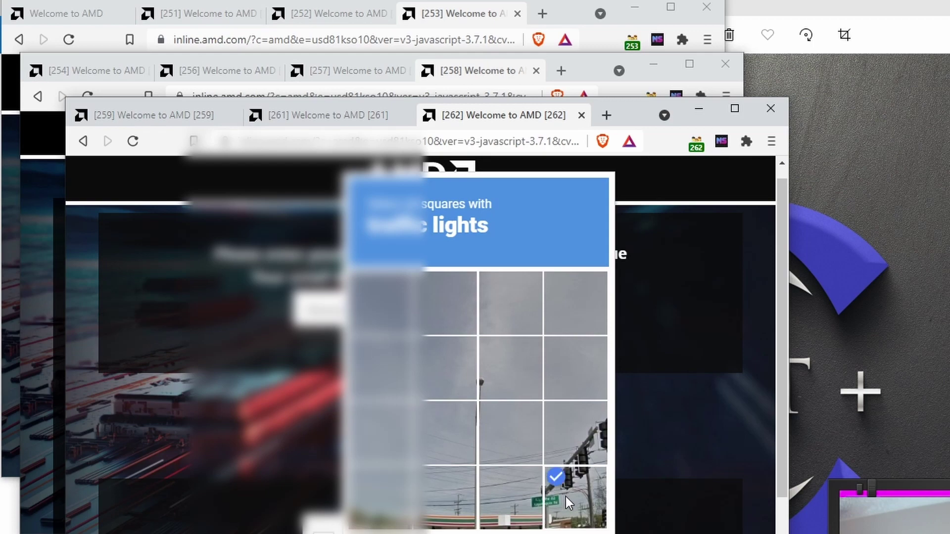
{"action": "left_click", "coordinate": [526, 505]}
{"action": "left_click", "coordinate": [582, 460]}
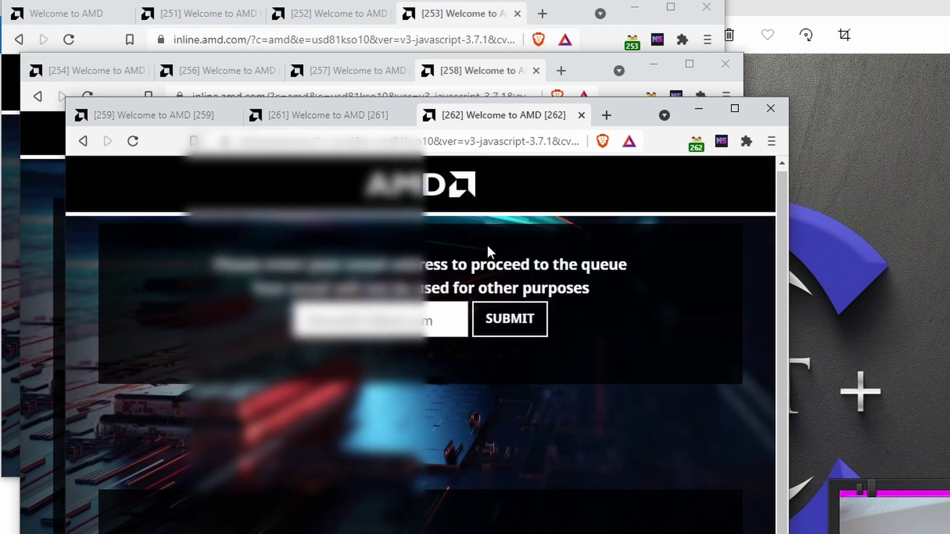
{"action": "left_click", "coordinate": [506, 319]}
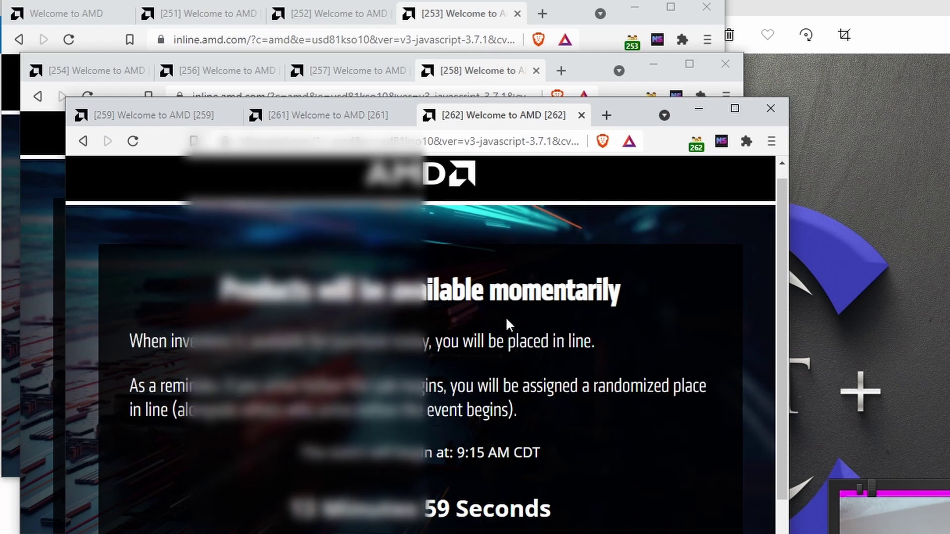
{"action": "left_click_drag", "start_coordinate": [645, 119], "coordinate": [646, 123]}
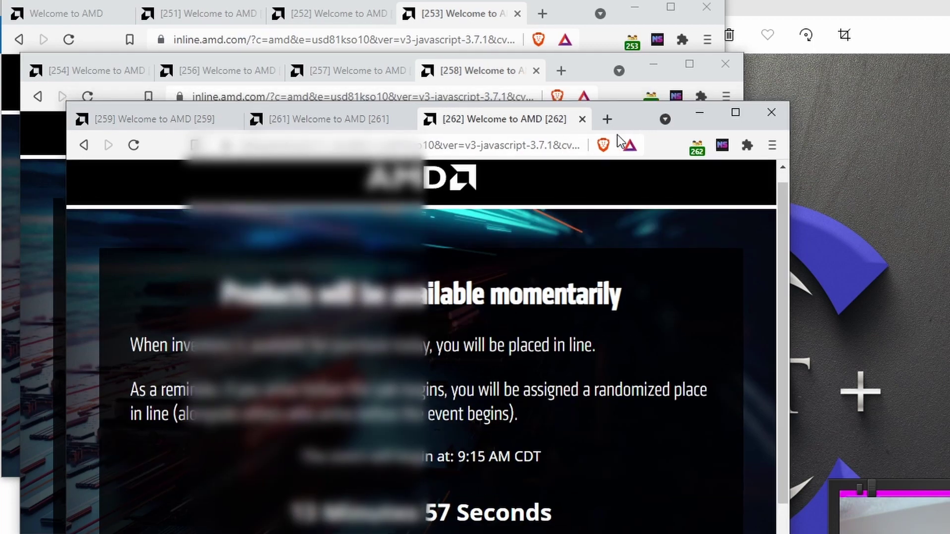
Load the AMD queue page in a new tab and submit the saved email address.
{"action": "key", "text": "ctrl+t"}
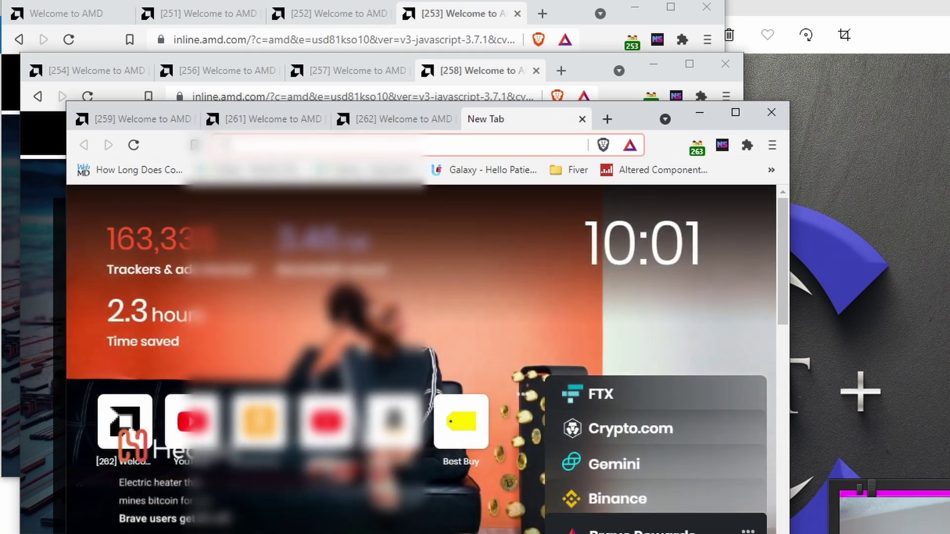
{"action": "type", "text": "amd"}
{"action": "left_click", "coordinate": [495, 322]}
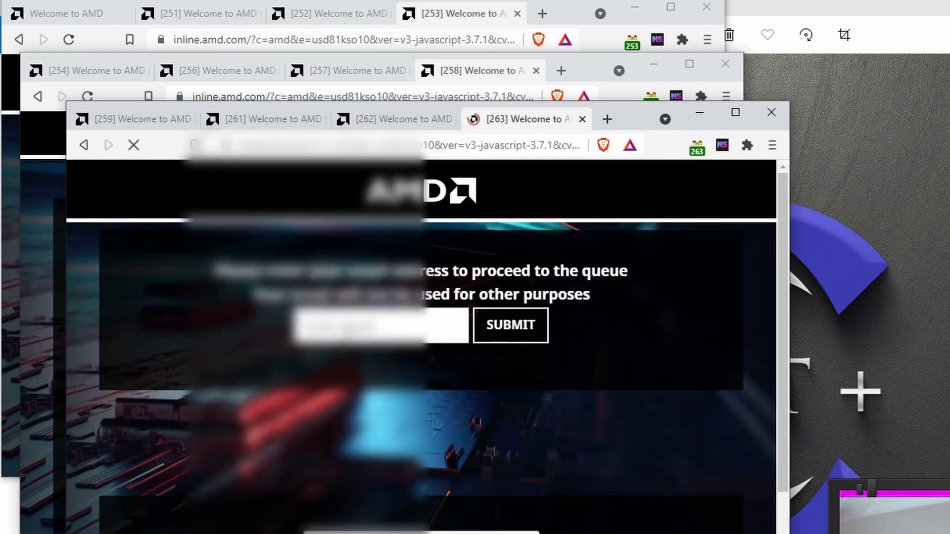
{"action": "left_click", "coordinate": [383, 328]}
{"action": "left_click", "coordinate": [370, 372]}
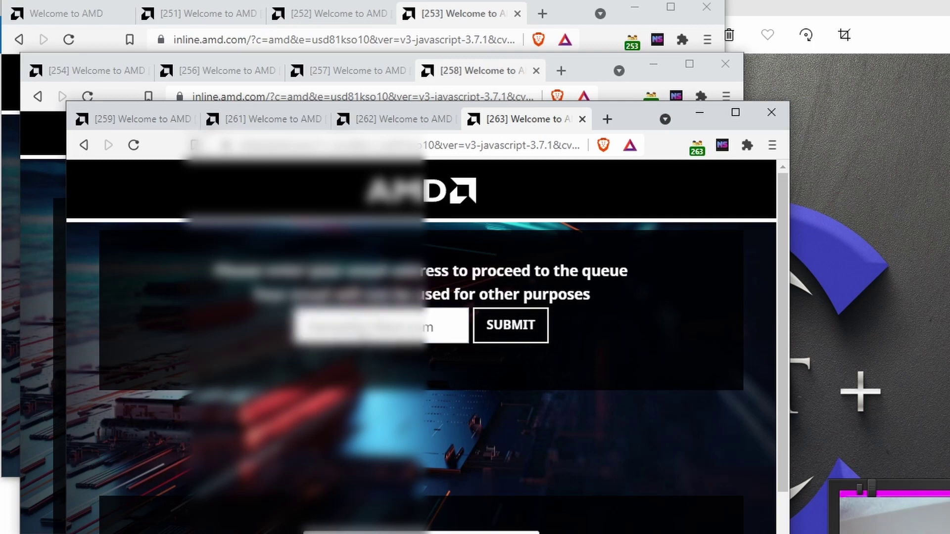
{"action": "key", "text": "Return"}
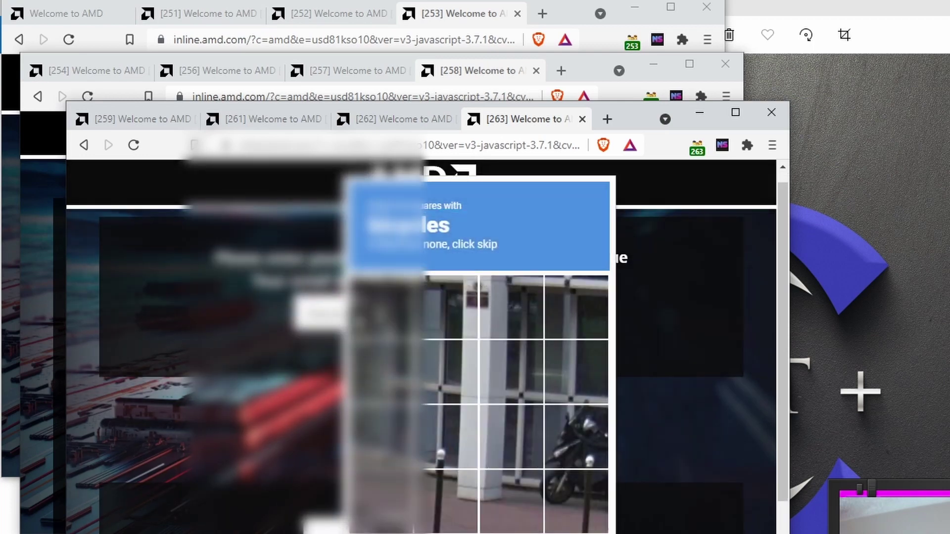
Pass the motorcycle and mountains-or-hills image checks into the waiting room, then start a fresh tab.
{"action": "left_click", "coordinate": [573, 439]}
{"action": "left_click", "coordinate": [574, 495]}
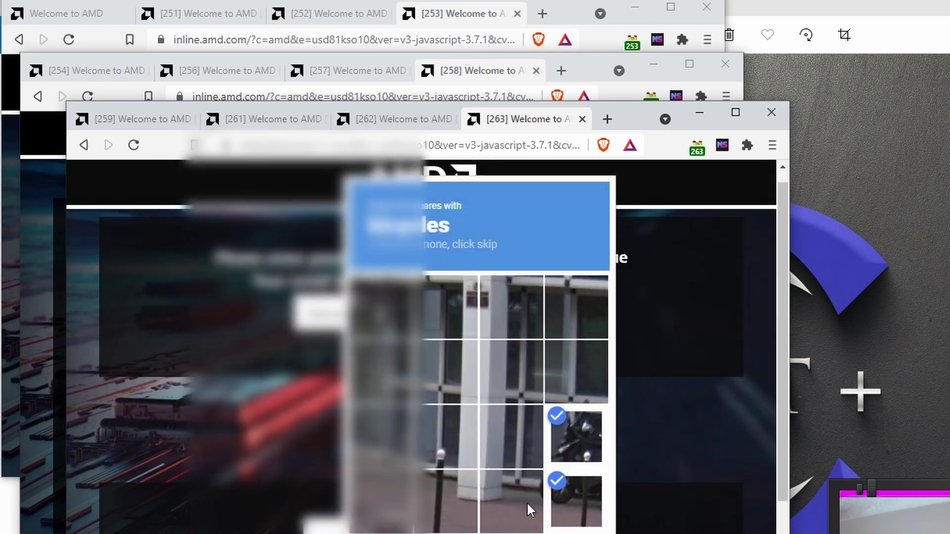
{"action": "left_click", "coordinate": [532, 508]}
{"action": "left_click", "coordinate": [435, 525]}
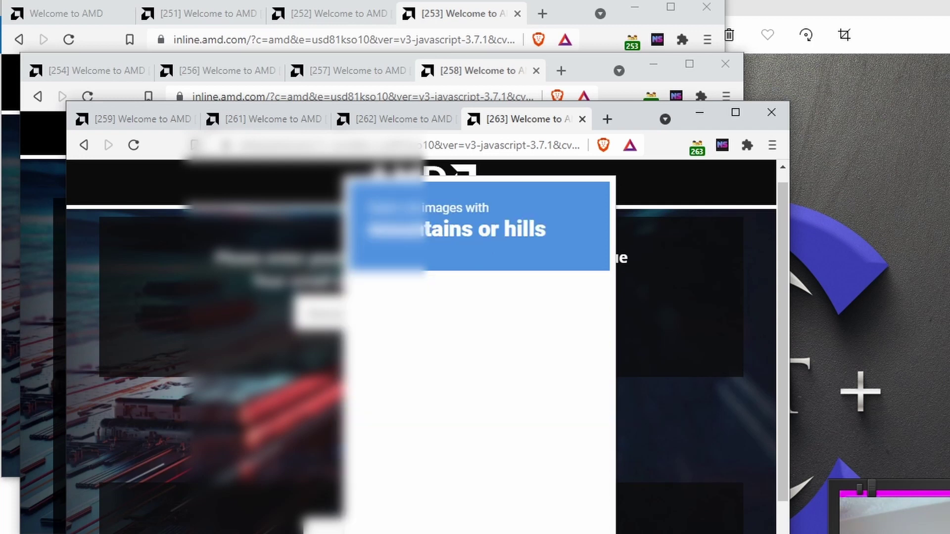
{"action": "left_click", "coordinate": [471, 293]}
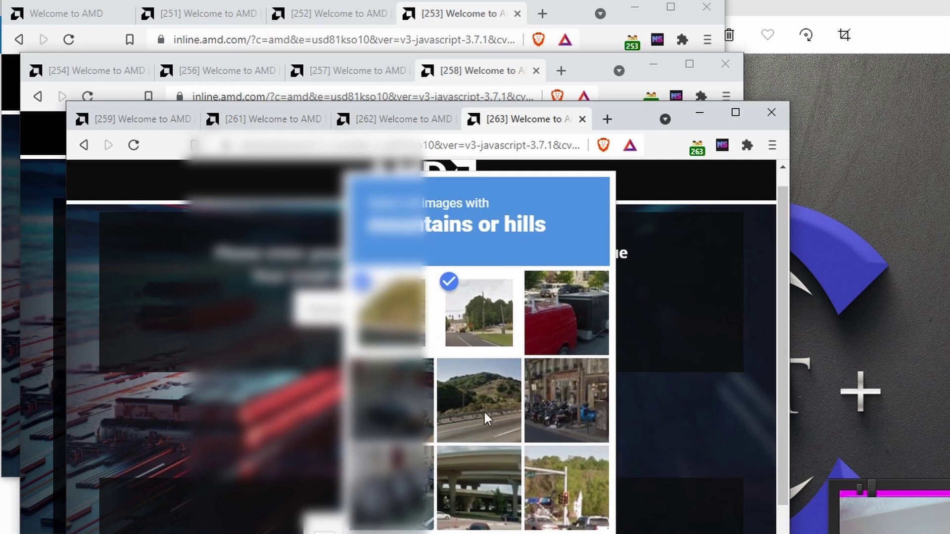
{"action": "left_click", "coordinate": [484, 408]}
{"action": "left_click", "coordinate": [571, 513]}
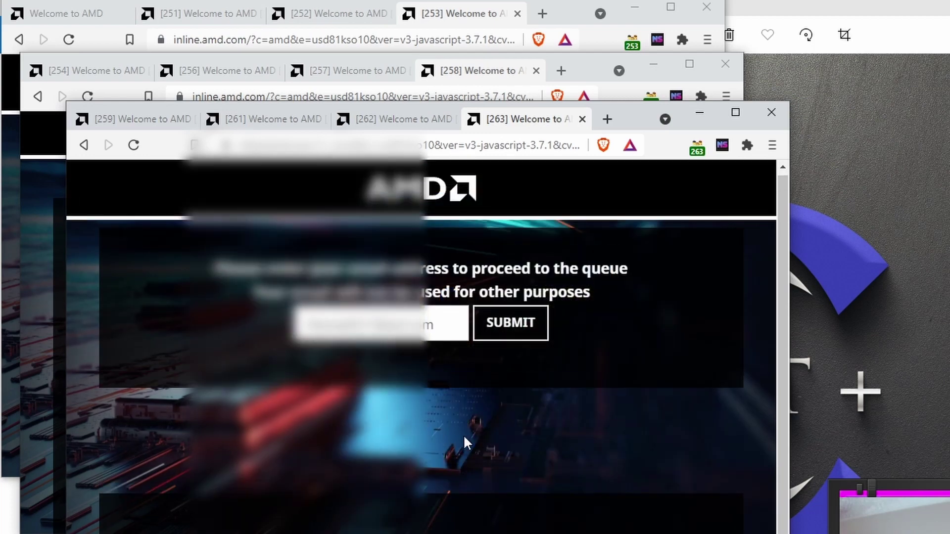
{"action": "left_click", "coordinate": [516, 332]}
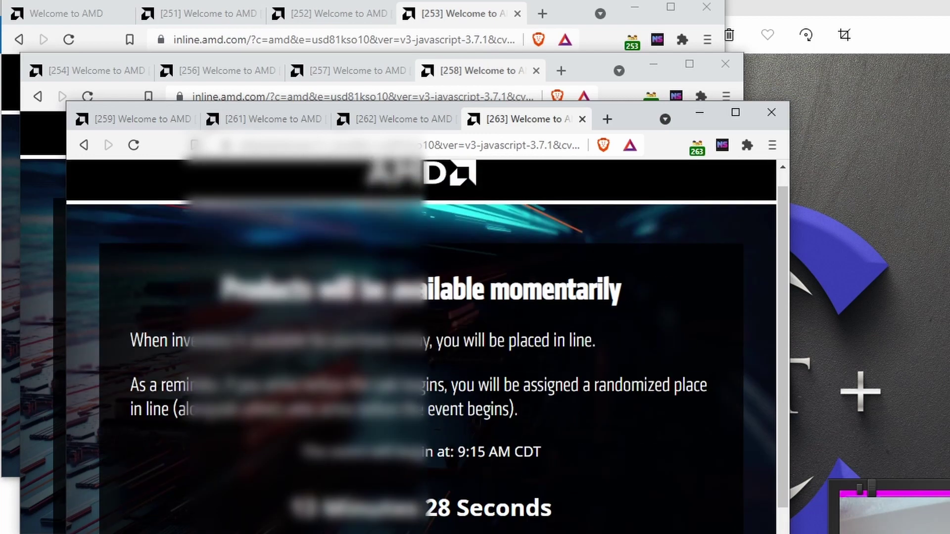
{"action": "key", "text": "ctrl+t"}
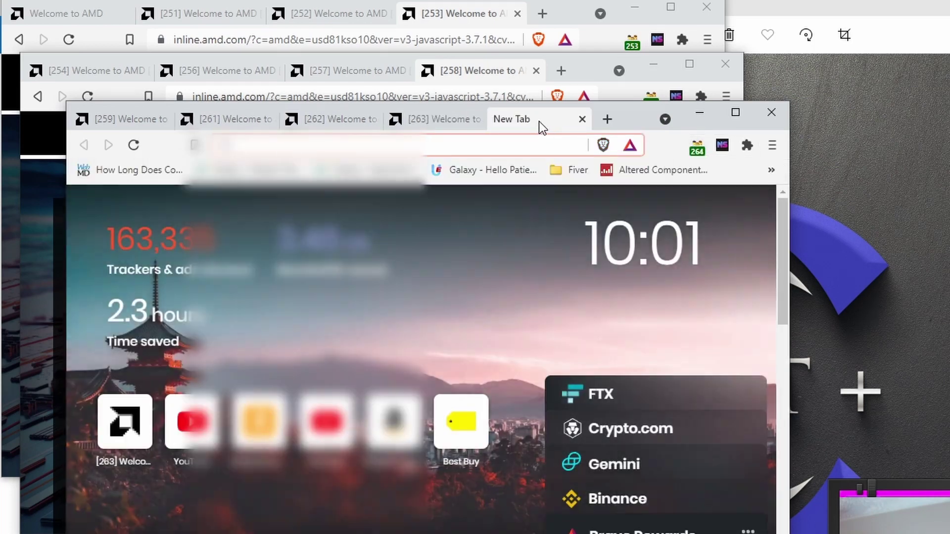
Move the new tab into its own window, load the AMD queue page, and submit the saved email.
{"action": "left_click_drag", "start_coordinate": [538, 120], "coordinate": [585, 168]}
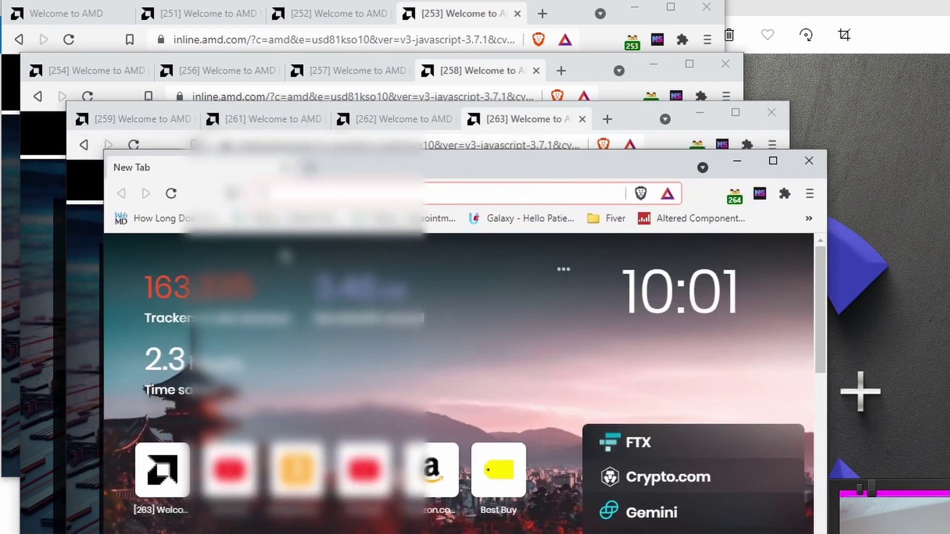
{"action": "type", "text": "amd"}
{"action": "key", "text": "Return"}
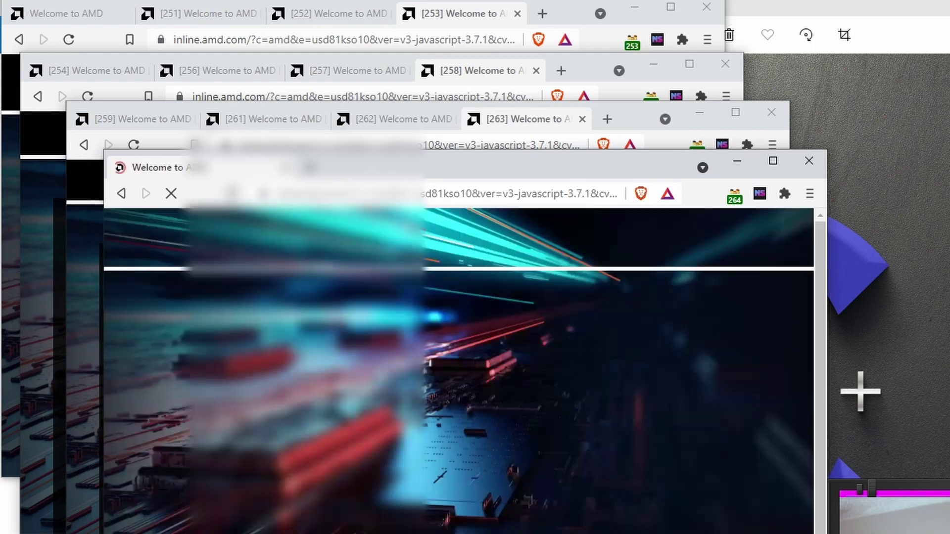
{"action": "left_click", "coordinate": [470, 379]}
{"action": "key", "text": "Down"}
{"action": "key", "text": "Return"}
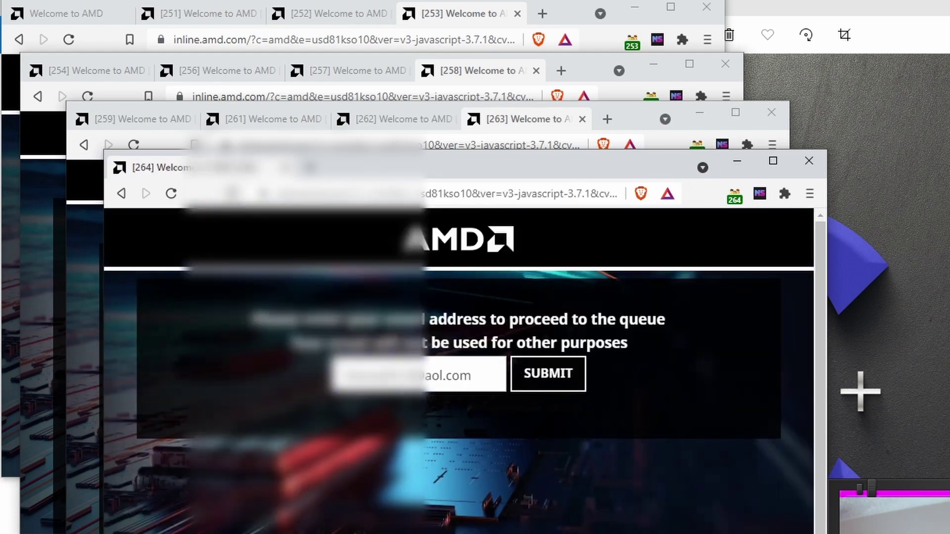
{"action": "key", "text": "Return"}
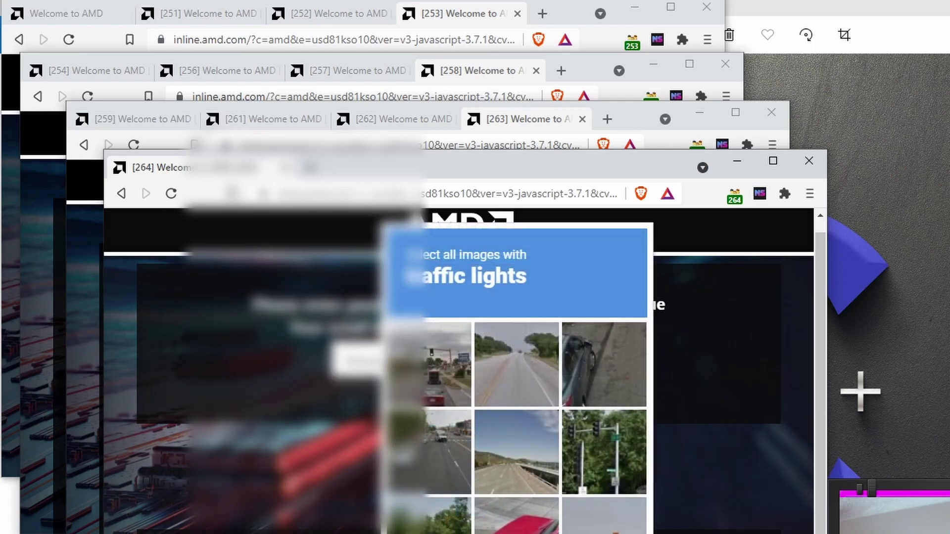
Pass the traffic-lights image check to join the queue, then load another AMD queue tab.
{"action": "left_click", "coordinate": [605, 467]}
{"action": "left_click", "coordinate": [602, 517]}
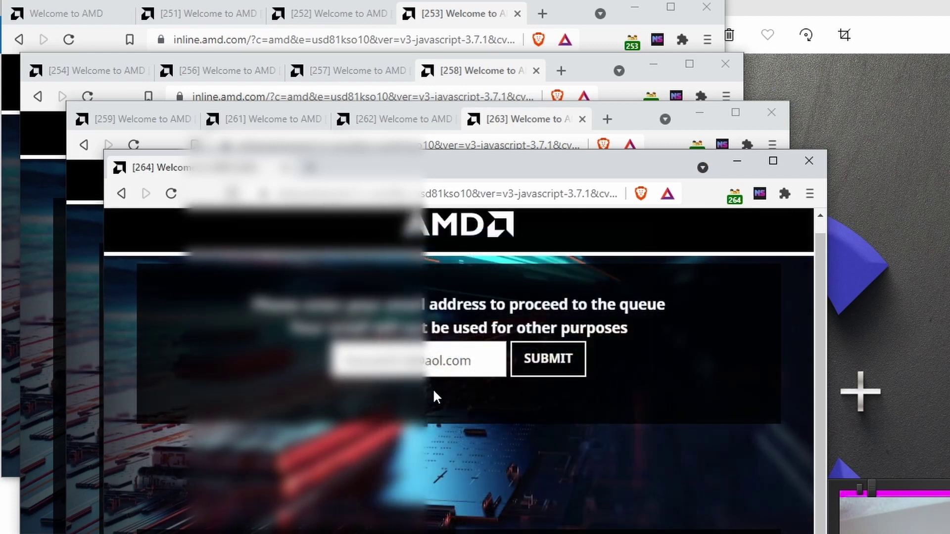
{"action": "left_click", "coordinate": [554, 363]}
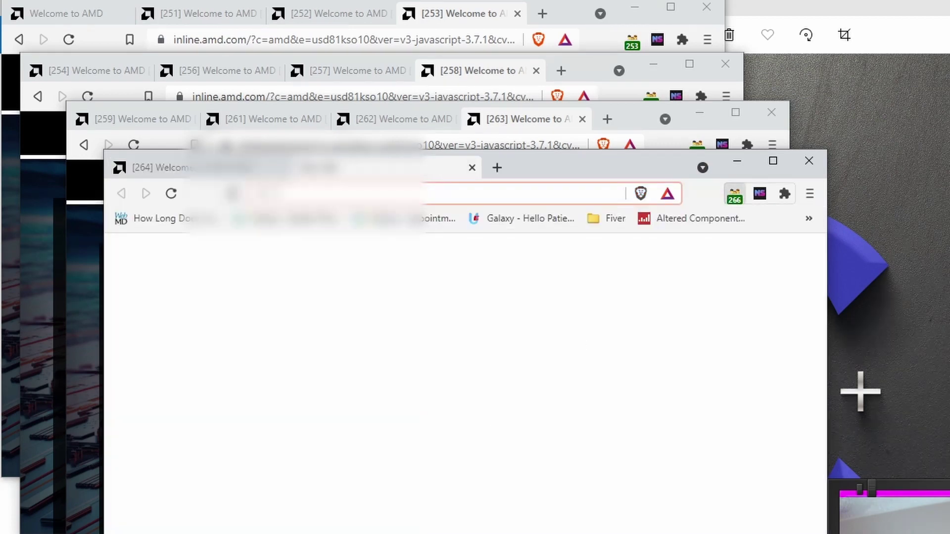
{"action": "key", "text": "ctrl+t"}
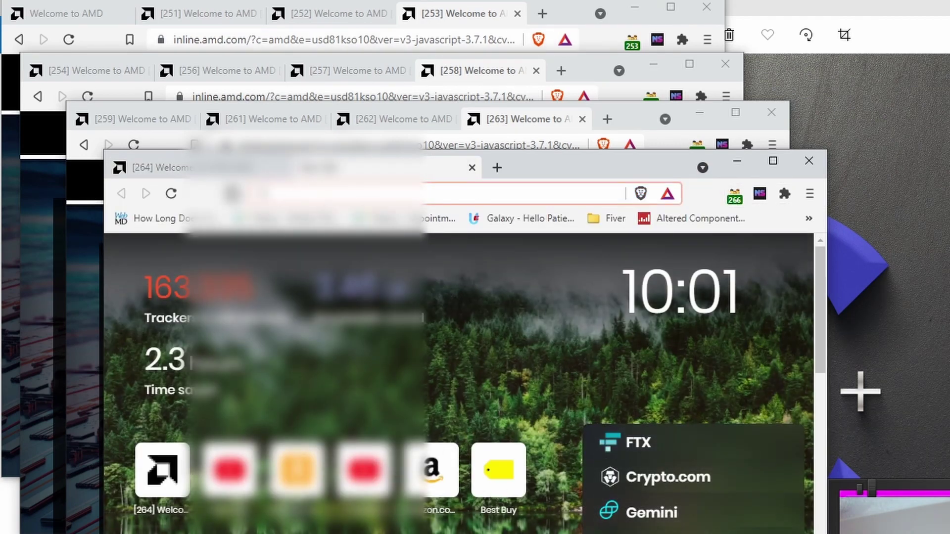
{"action": "type", "text": "amd"}
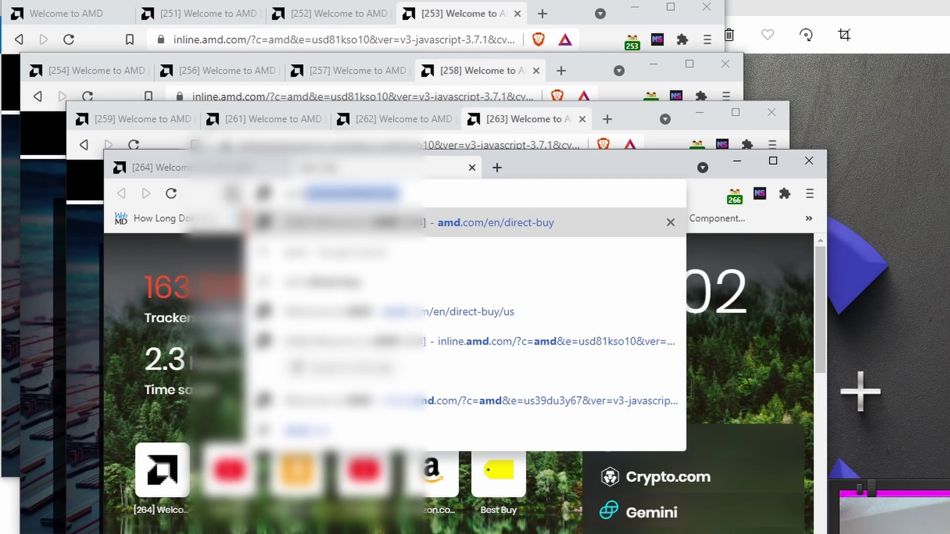
{"action": "key", "text": "Return"}
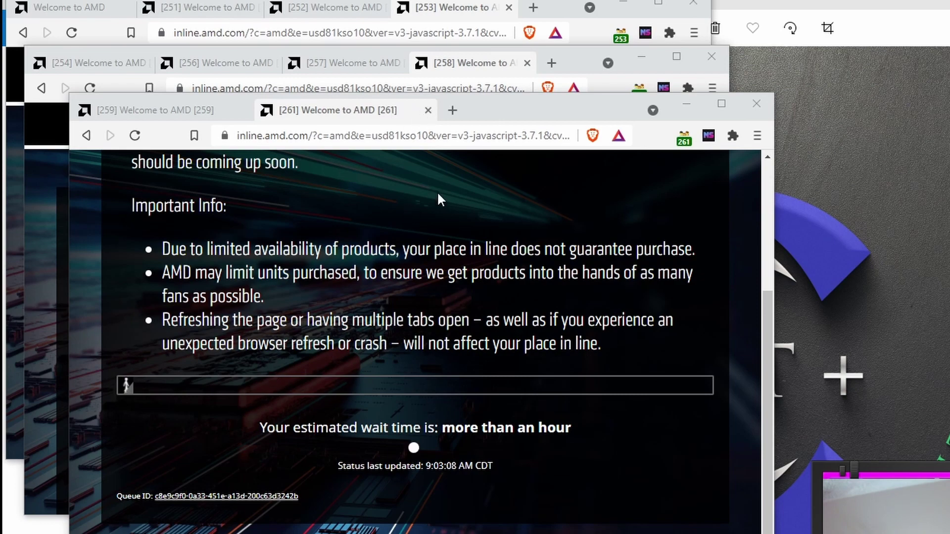
Close queue tab 261, accept the turn in tab 259 with YES, PLEASE, and maximize the window.
{"action": "left_click", "coordinate": [428, 110]}
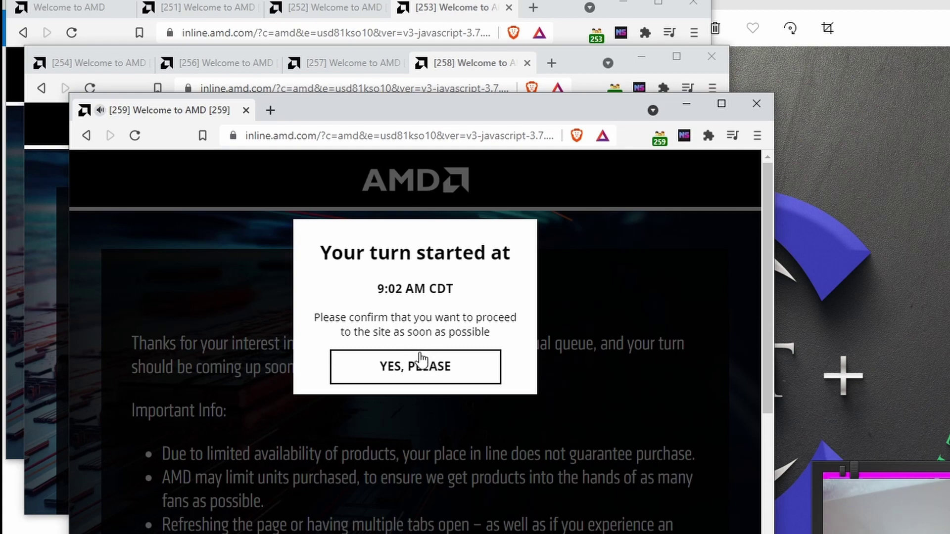
{"action": "left_click", "coordinate": [431, 375]}
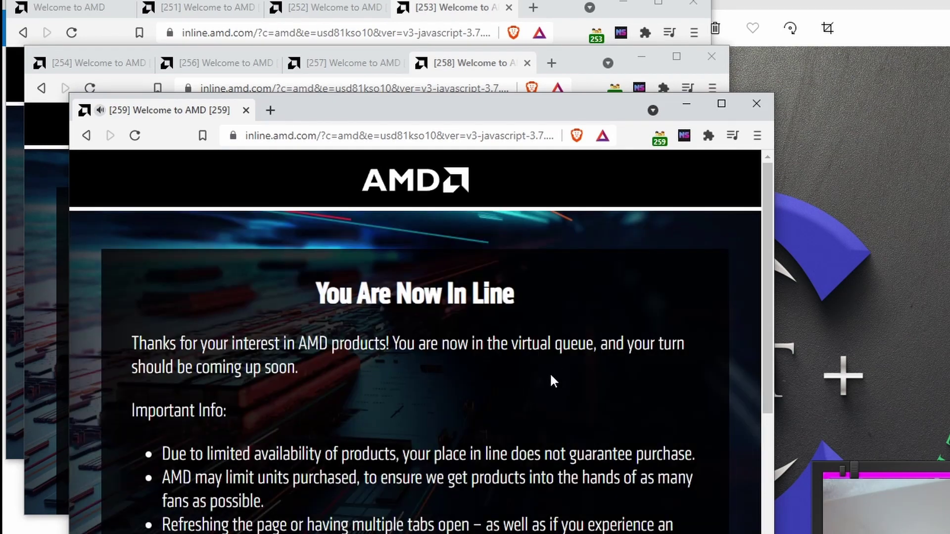
{"action": "left_click_drag", "start_coordinate": [419, 121], "coordinate": [449, 161]}
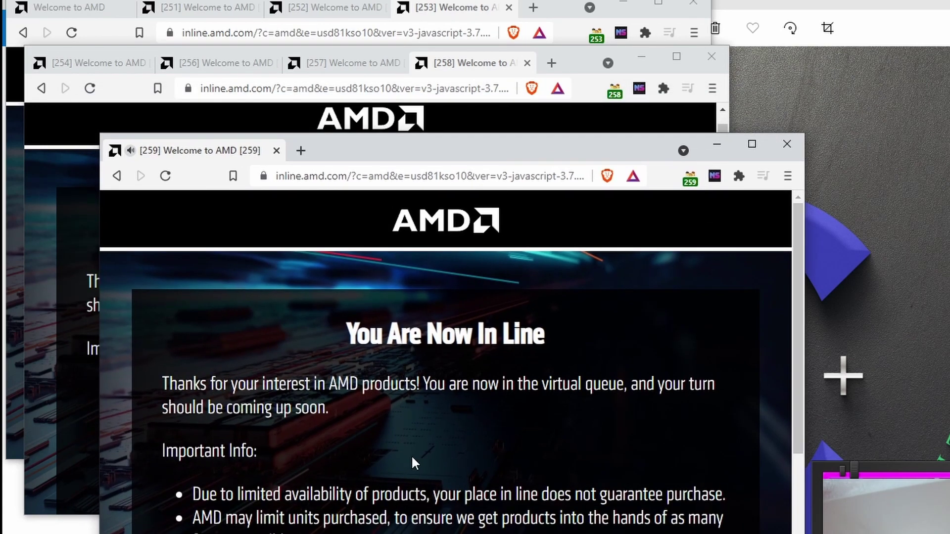
{"action": "scroll", "coordinate": [411, 453], "scroll_direction": "down", "scroll_amount": 3}
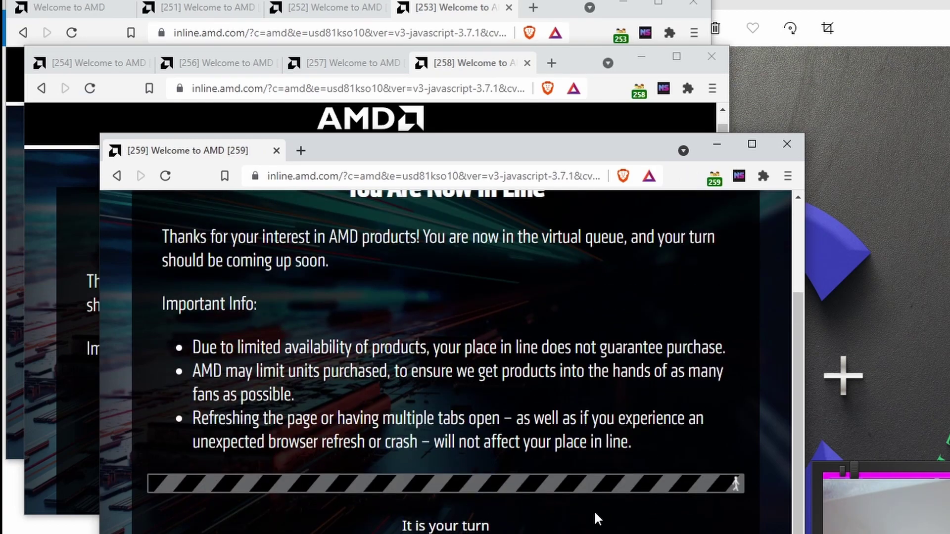
{"action": "left_click", "coordinate": [752, 144]}
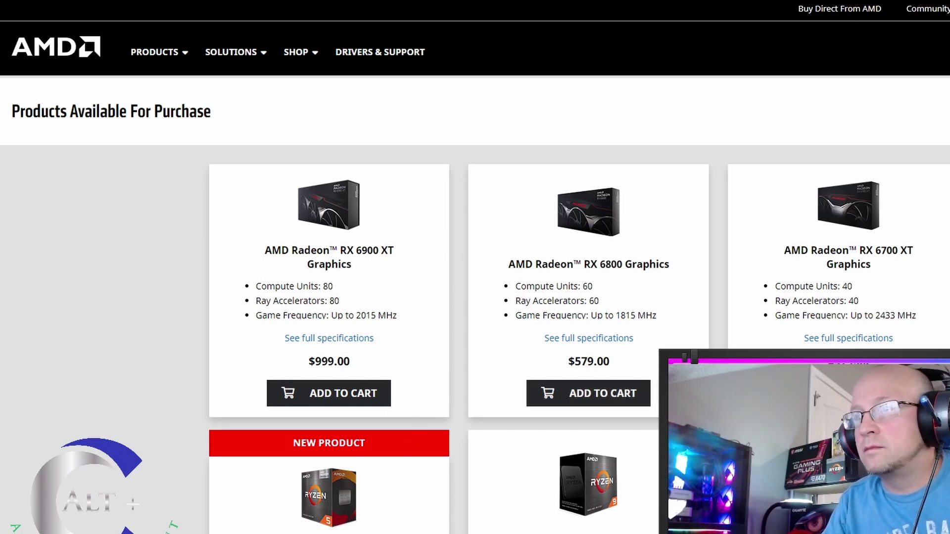
Add the $579.00 RX 6800 to the cart, confirming after the I'm-not-a-robot check.
{"action": "scroll", "coordinate": [597, 328], "scroll_direction": "down", "scroll_amount": 1}
{"action": "left_click", "coordinate": [597, 329]}
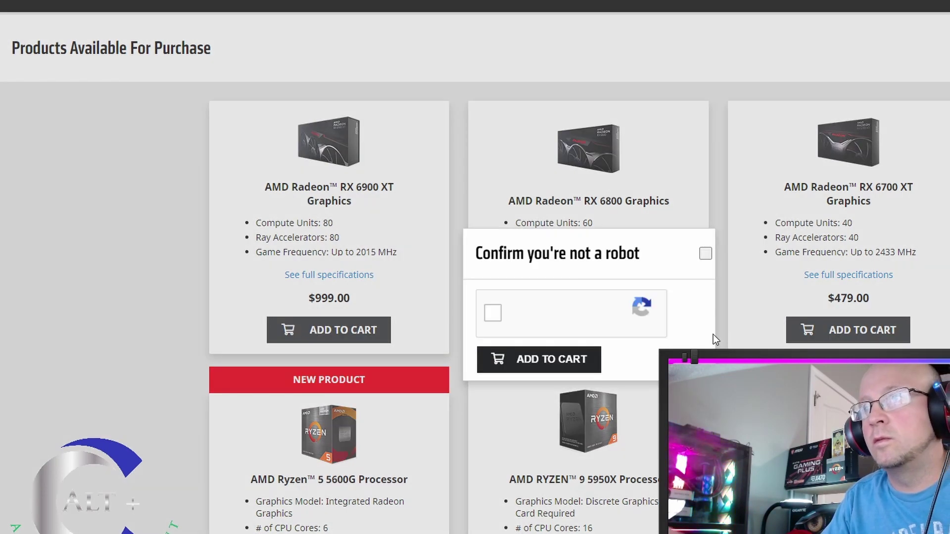
{"action": "left_click", "coordinate": [553, 361]}
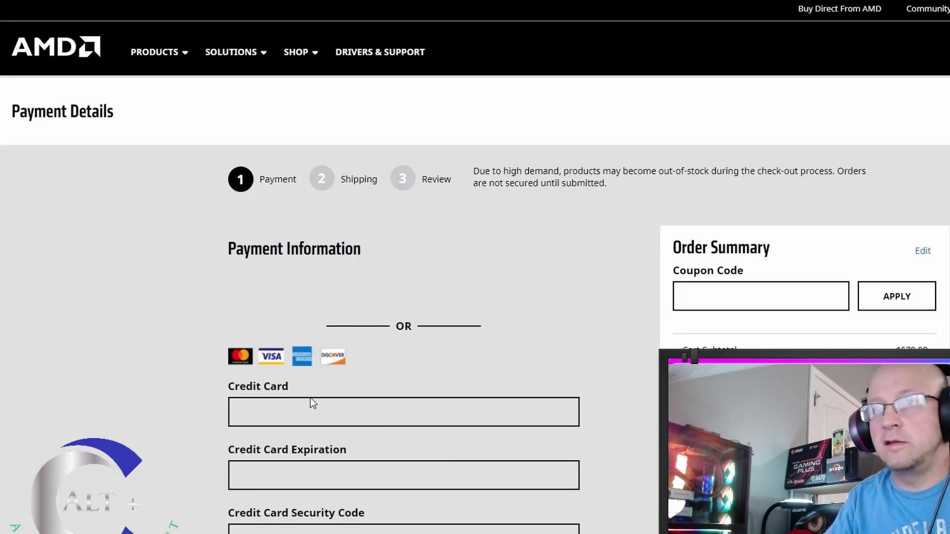
Fill the billing email from a saved entry and enter a phone number.
{"action": "scroll", "coordinate": [275, 406], "scroll_direction": "down", "scroll_amount": 5}
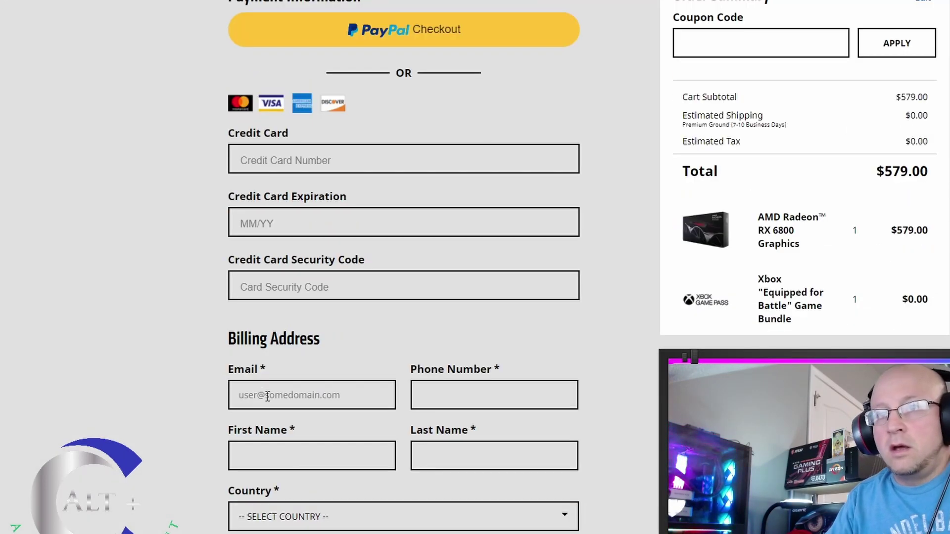
{"action": "left_click", "coordinate": [267, 396]}
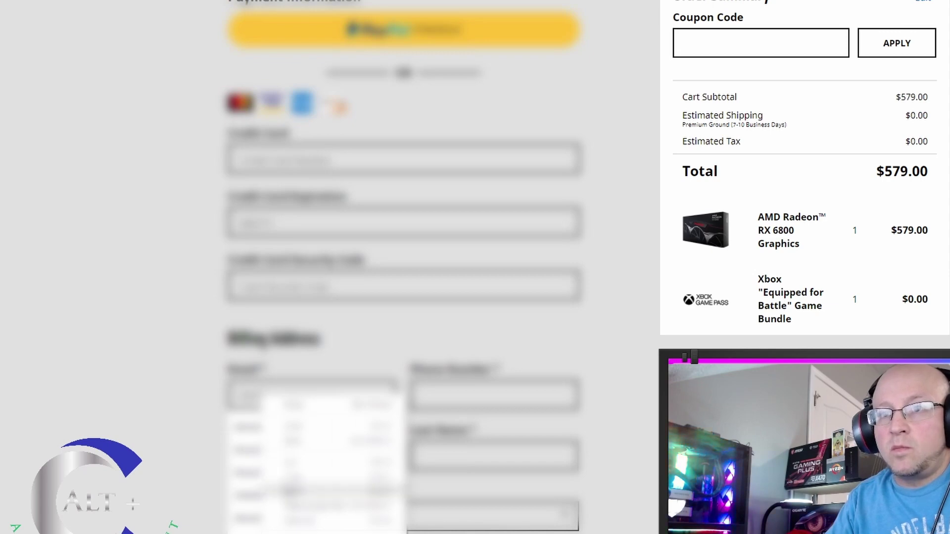
{"action": "left_click", "coordinate": [292, 490]}
{"action": "left_click", "coordinate": [448, 396]}
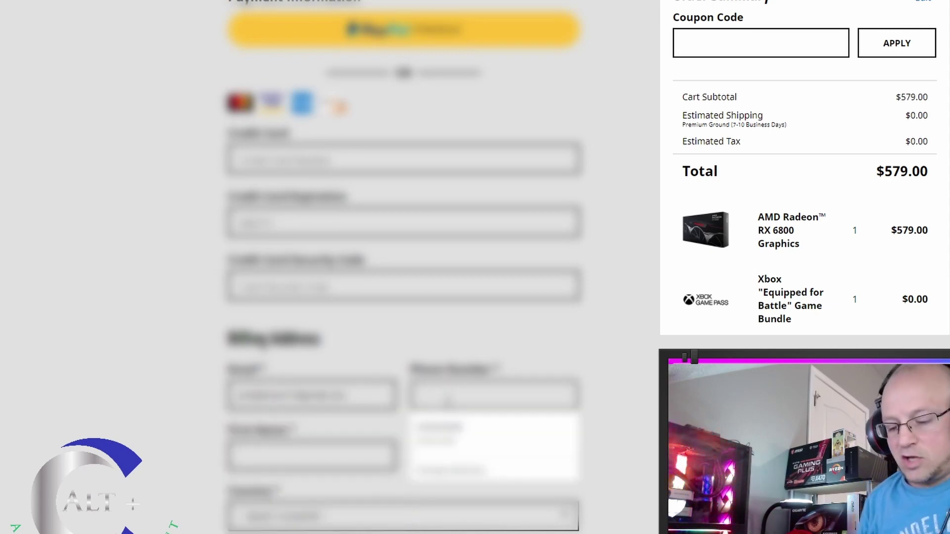
{"action": "type", "text": "5555555555"}
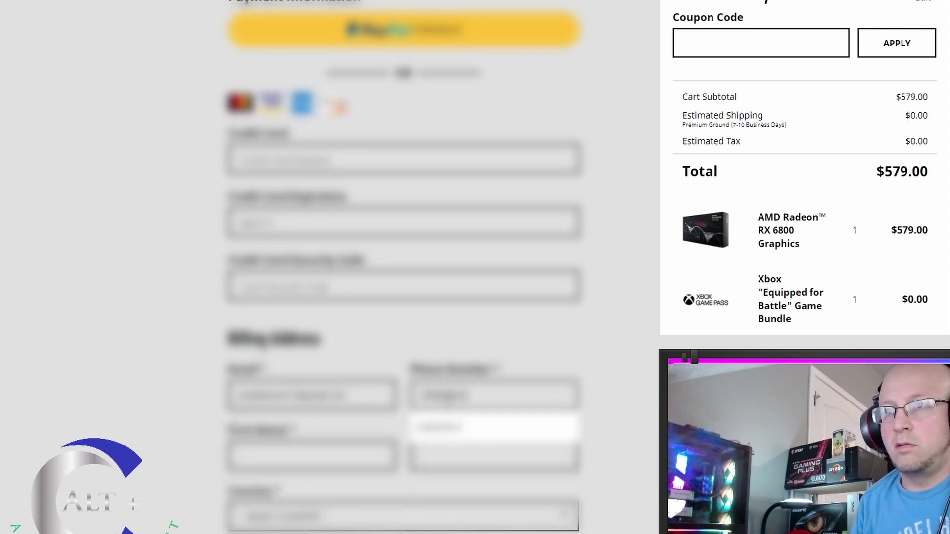
Enter the buyer's first and last name and fill the street address from a saved suggestion.
{"action": "left_click", "coordinate": [302, 454]}
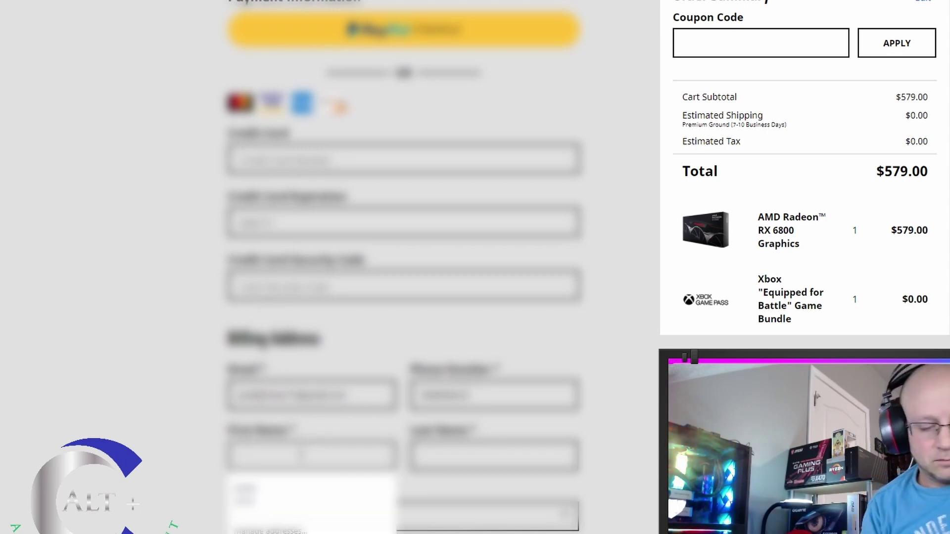
{"action": "type", "text": "John"}
{"action": "left_click", "coordinate": [435, 455]}
{"action": "type", "text": "Doe"}
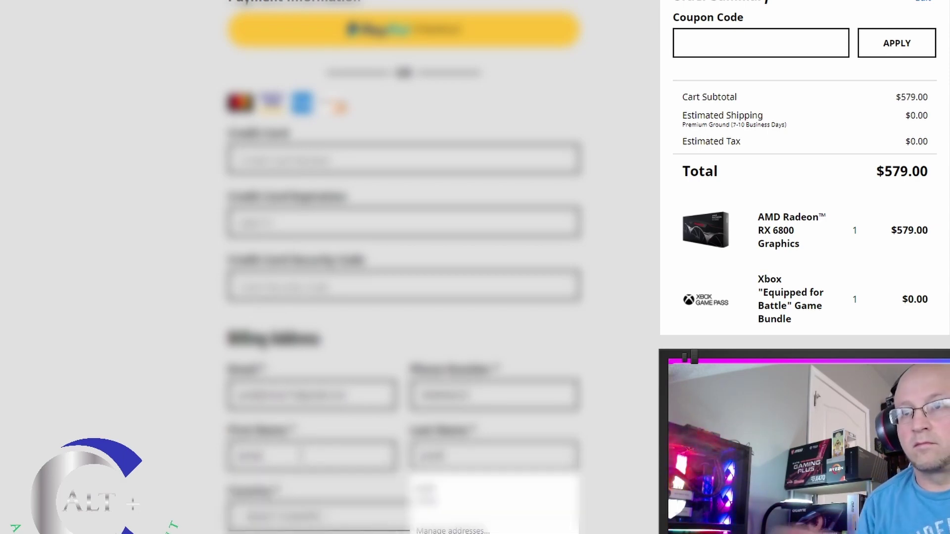
{"action": "key", "text": "Tab"}
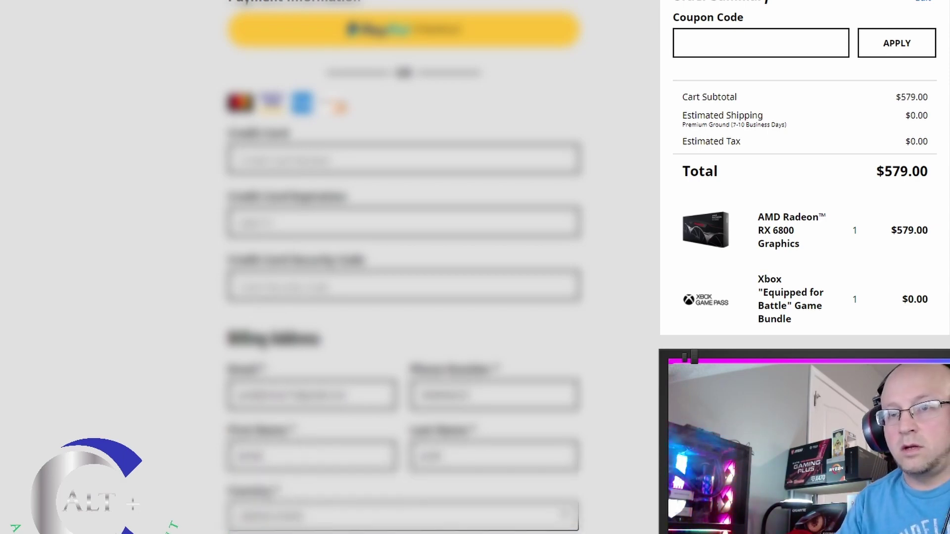
{"action": "scroll", "coordinate": [241, 451], "scroll_direction": "down", "scroll_amount": 3}
{"action": "left_click", "coordinate": [242, 450]}
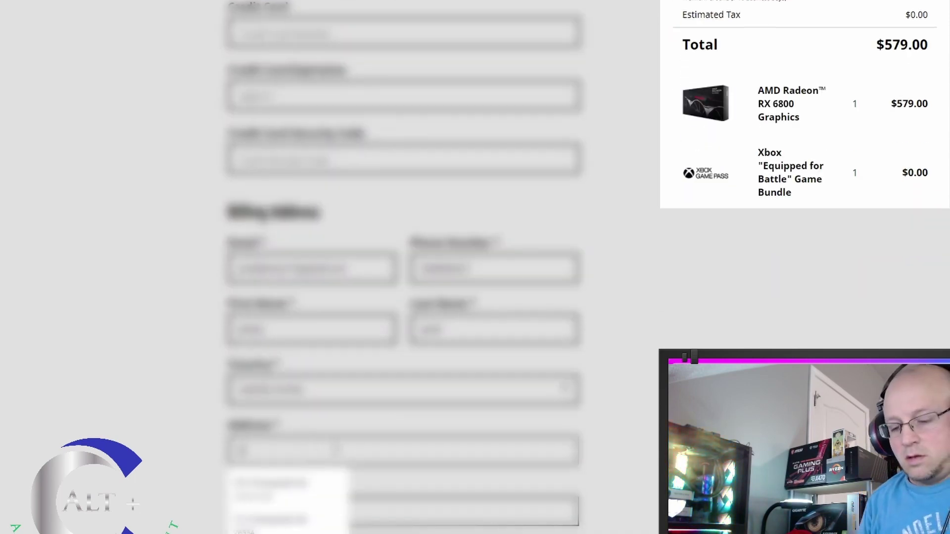
{"action": "left_click", "coordinate": [301, 483]}
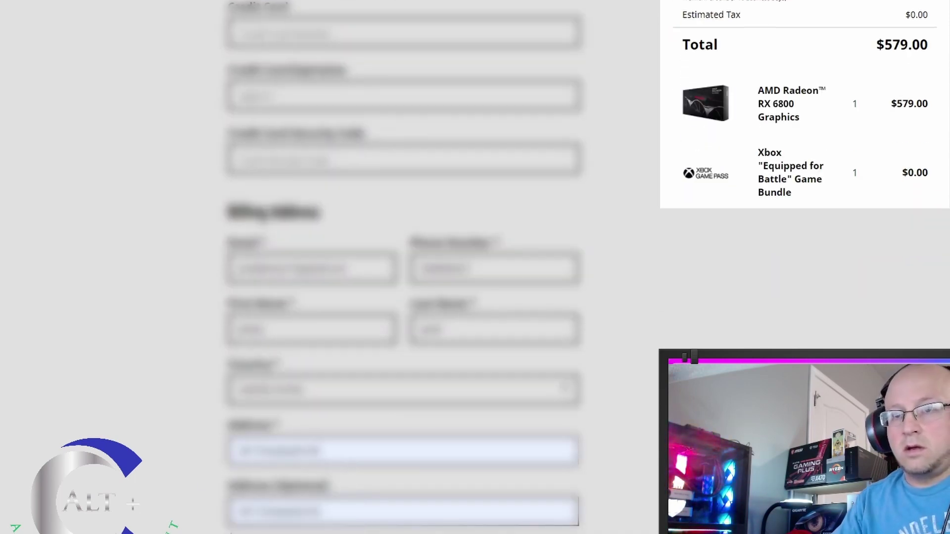
{"action": "scroll", "coordinate": [639, 501], "scroll_direction": "down", "scroll_amount": 2}
{"action": "scroll", "coordinate": [639, 501], "scroll_direction": "up", "scroll_amount": 3}
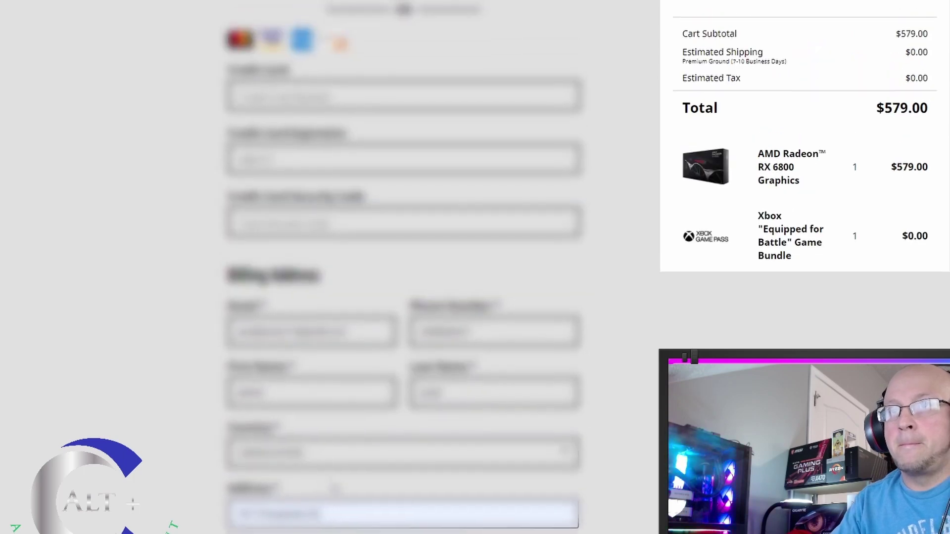
{"action": "scroll", "coordinate": [585, 267], "scroll_direction": "up", "scroll_amount": 2}
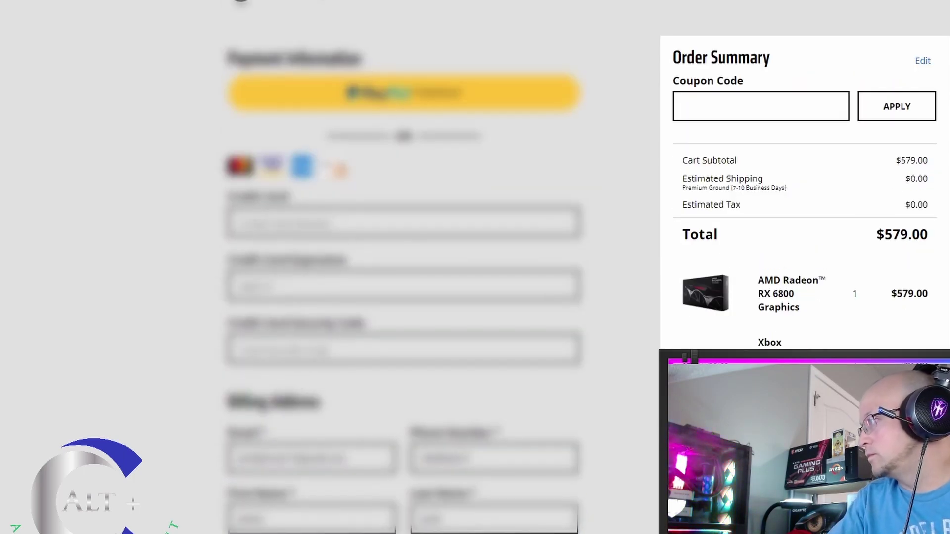
Autofill the saved card, then re-enter the card number, expiry 1224 and security code.
{"action": "right_click", "coordinate": [297, 223]}
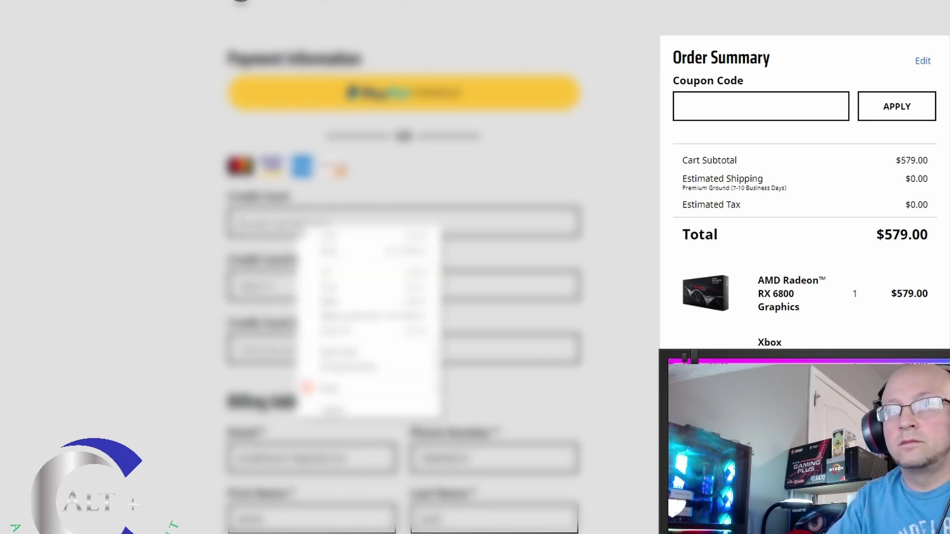
{"action": "left_click", "coordinate": [331, 300]}
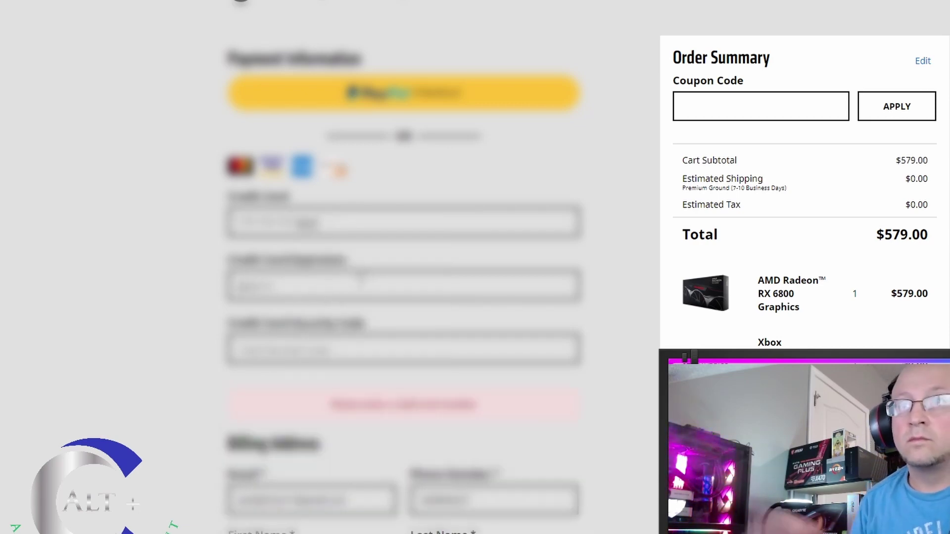
{"action": "key", "text": "ctrl+a"}
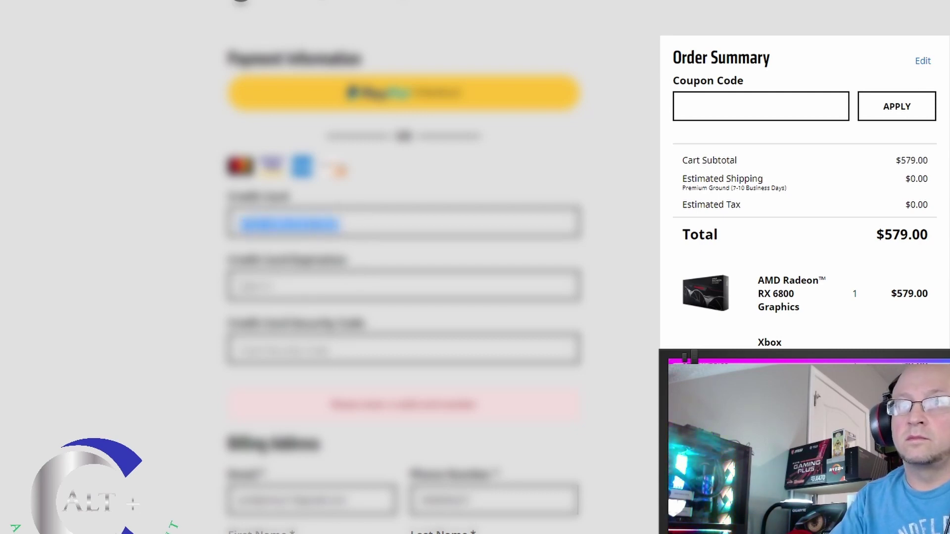
{"action": "key", "text": "BackSpace"}
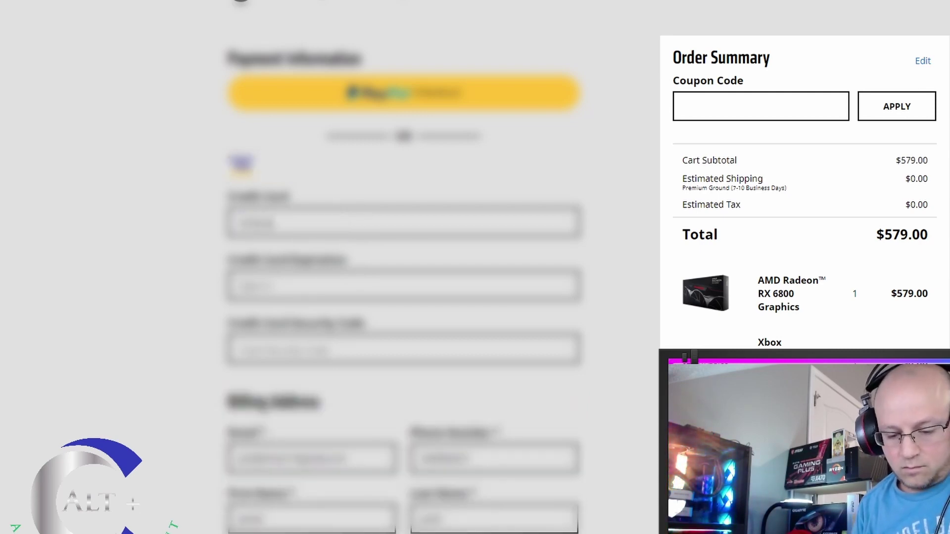
{"action": "type", "text": "123456"}
{"action": "type", "text": "1234"}
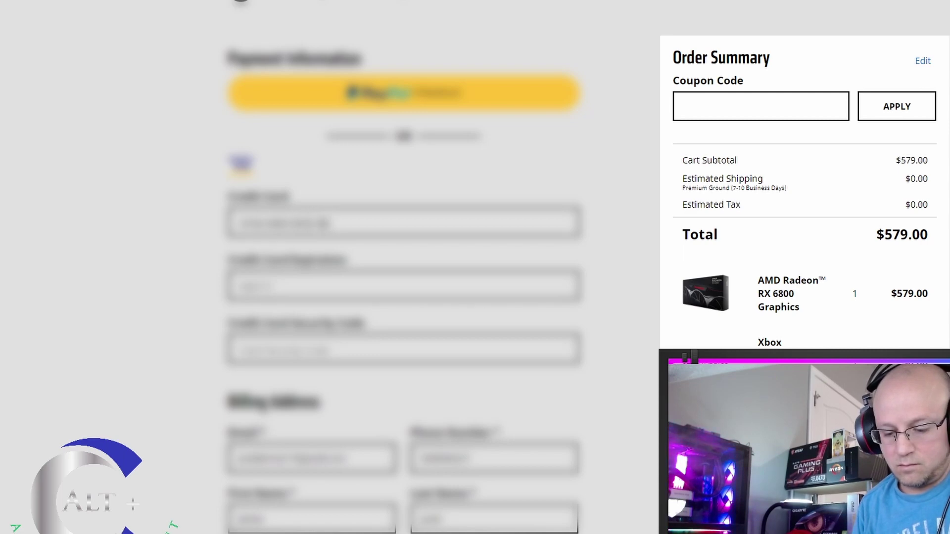
{"action": "left_click", "coordinate": [303, 289]}
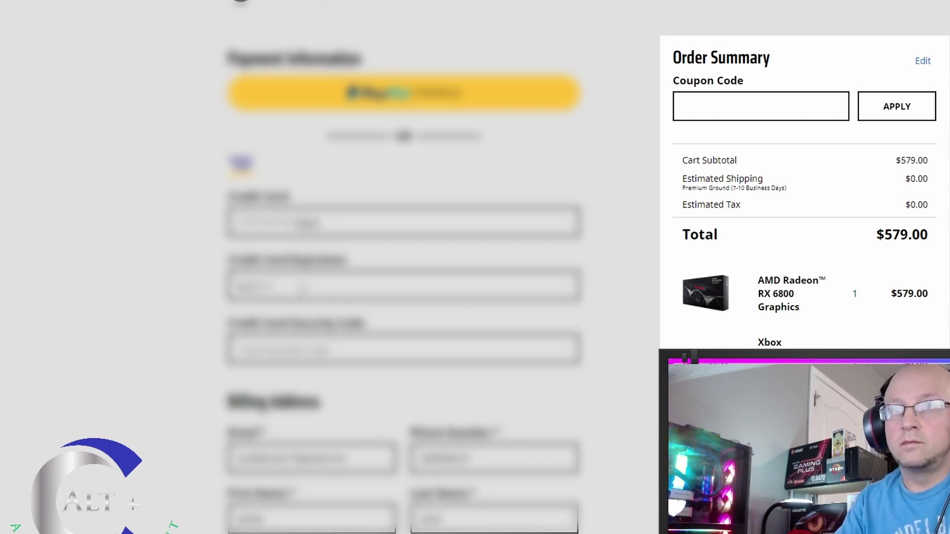
{"action": "type", "text": "1224"}
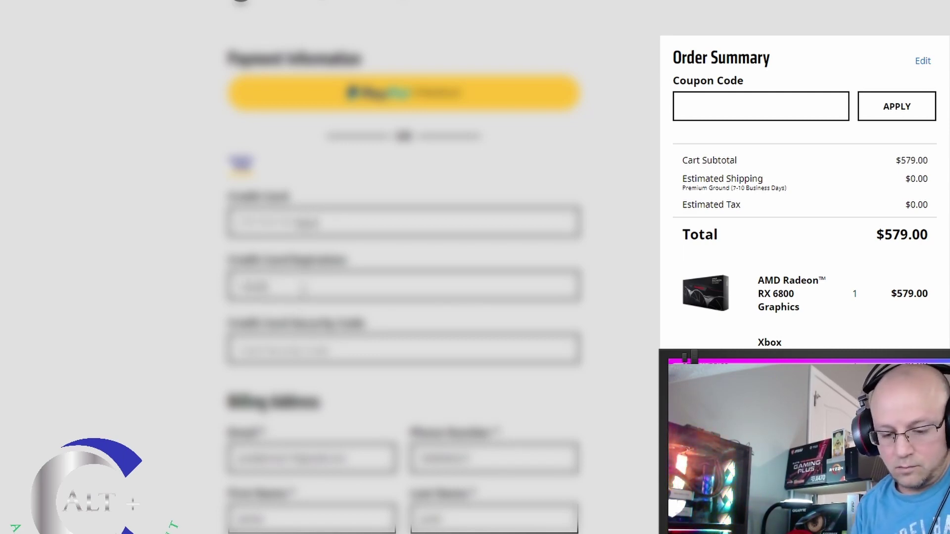
{"action": "left_click", "coordinate": [319, 351]}
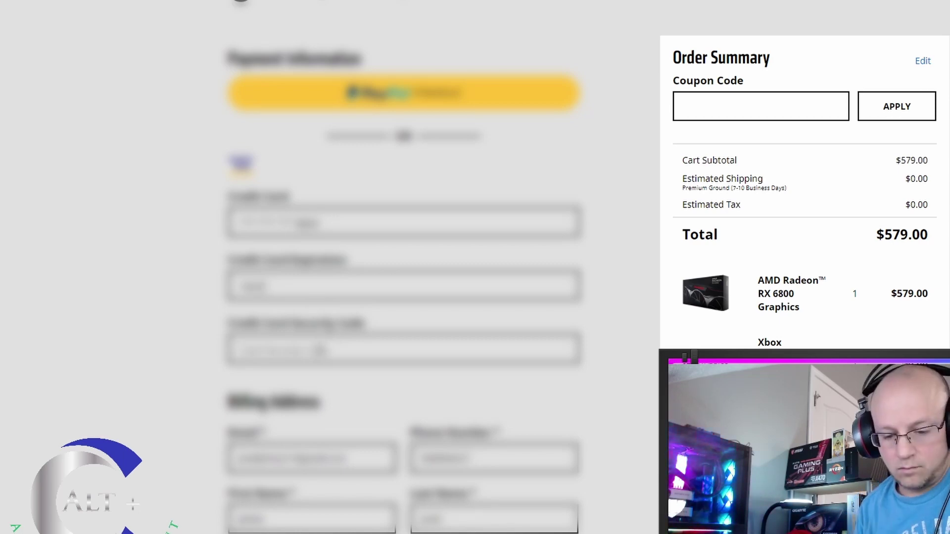
{"action": "type", "text": "123"}
{"action": "scroll", "coordinate": [409, 394], "scroll_direction": "down", "scroll_amount": 4}
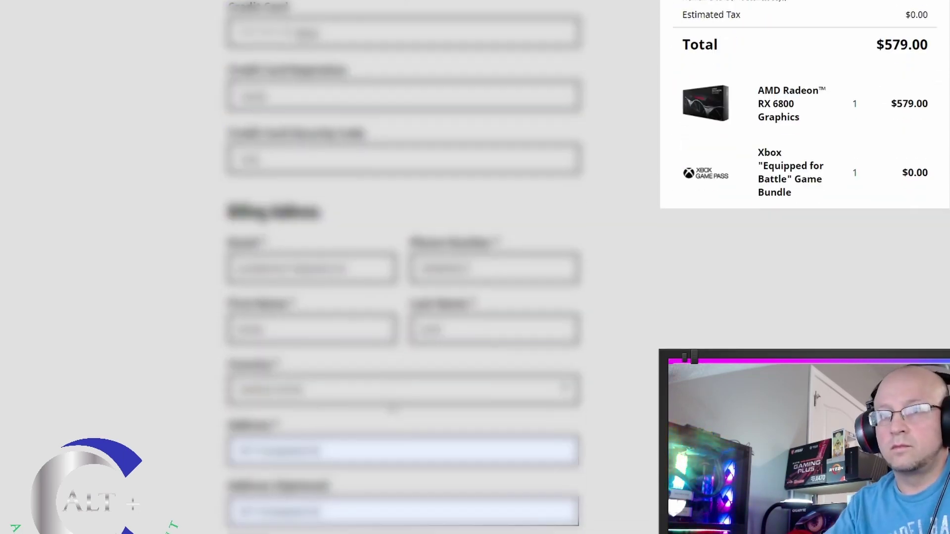
{"action": "scroll", "coordinate": [409, 394], "scroll_direction": "down", "scroll_amount": 6}
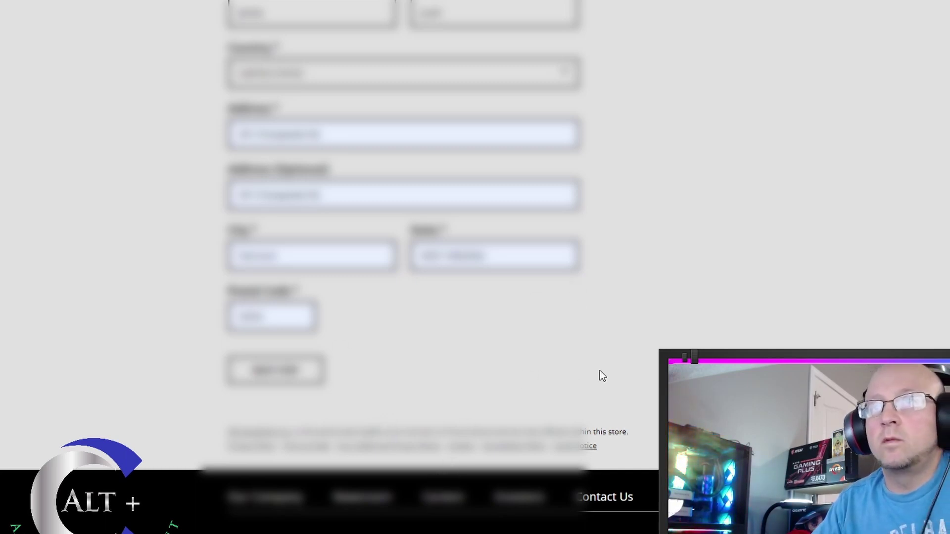
{"action": "scroll", "coordinate": [595, 366], "scroll_direction": "up", "scroll_amount": 5}
{"action": "scroll", "coordinate": [595, 367], "scroll_direction": "up", "scroll_amount": 5}
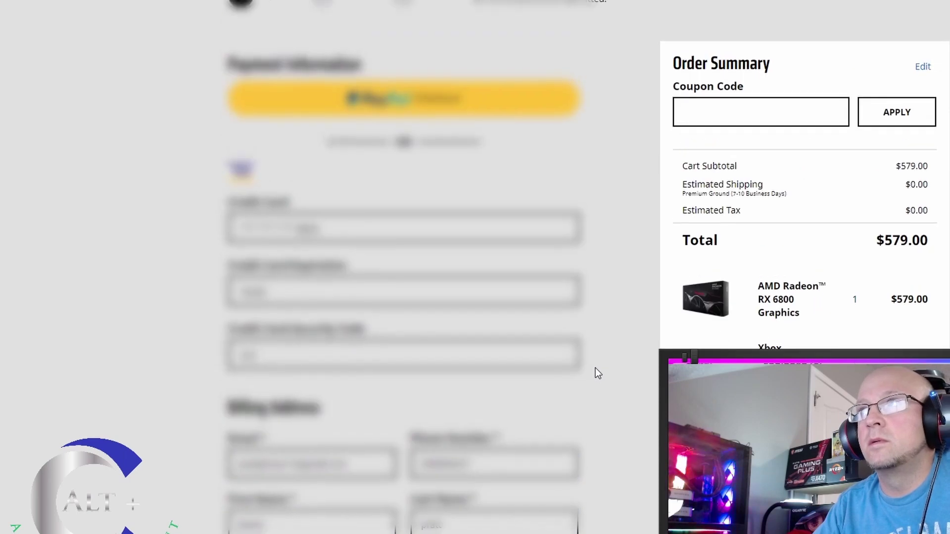
{"action": "scroll", "coordinate": [595, 367], "scroll_direction": "down", "scroll_amount": 5}
{"action": "scroll", "coordinate": [594, 371], "scroll_direction": "down", "scroll_amount": 5}
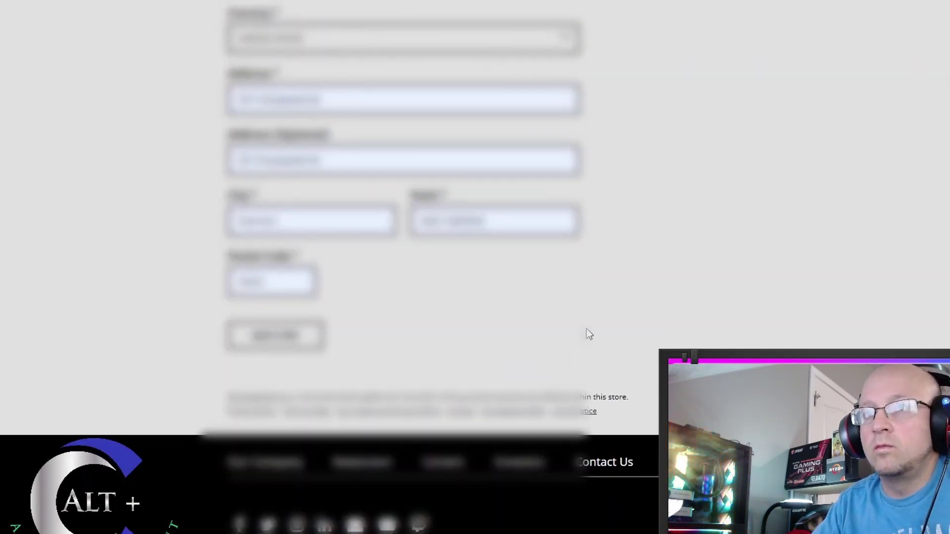
{"action": "scroll", "coordinate": [586, 330], "scroll_direction": "up", "scroll_amount": 10}
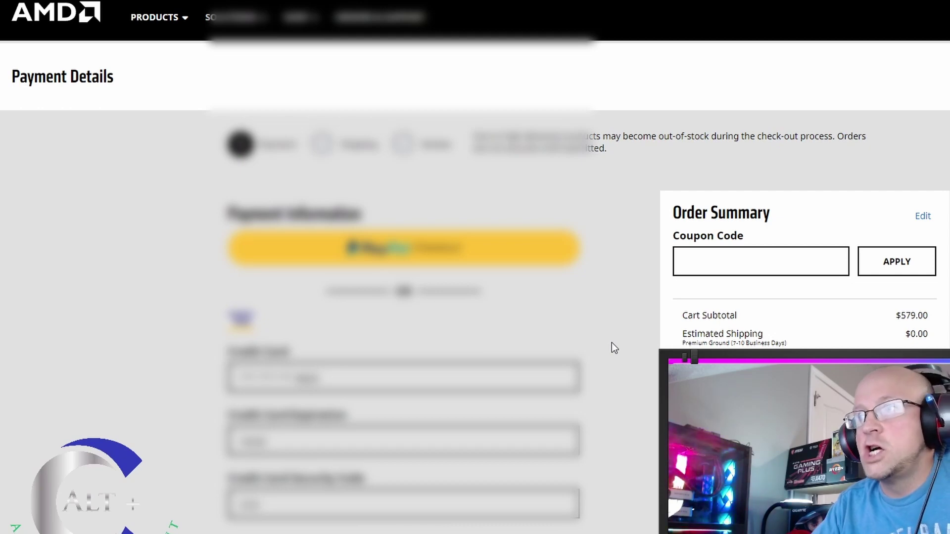
{"action": "scroll", "coordinate": [612, 343], "scroll_direction": "down", "scroll_amount": 10}
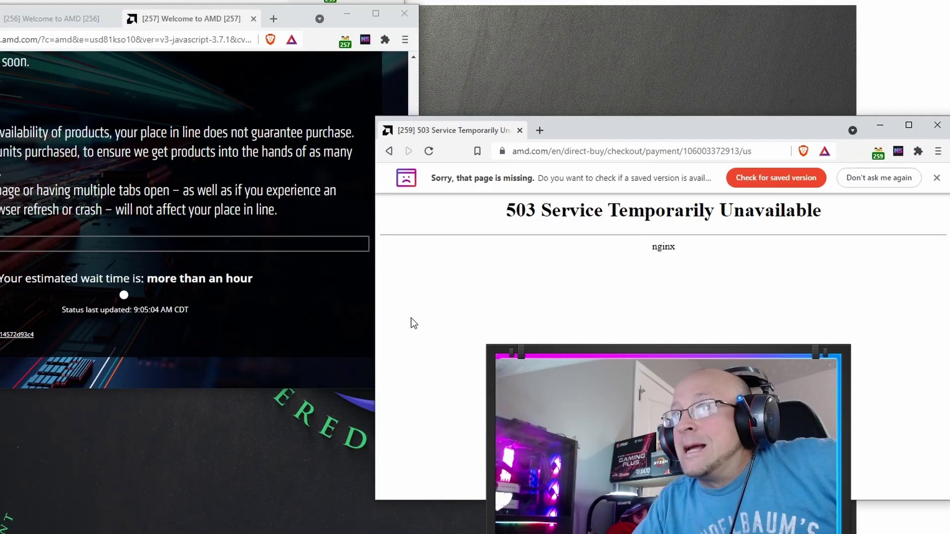
Leave the 503 error for the direct-buy product listing, maximize the window, and return to the listing again.
{"action": "left_click", "coordinate": [389, 151]}
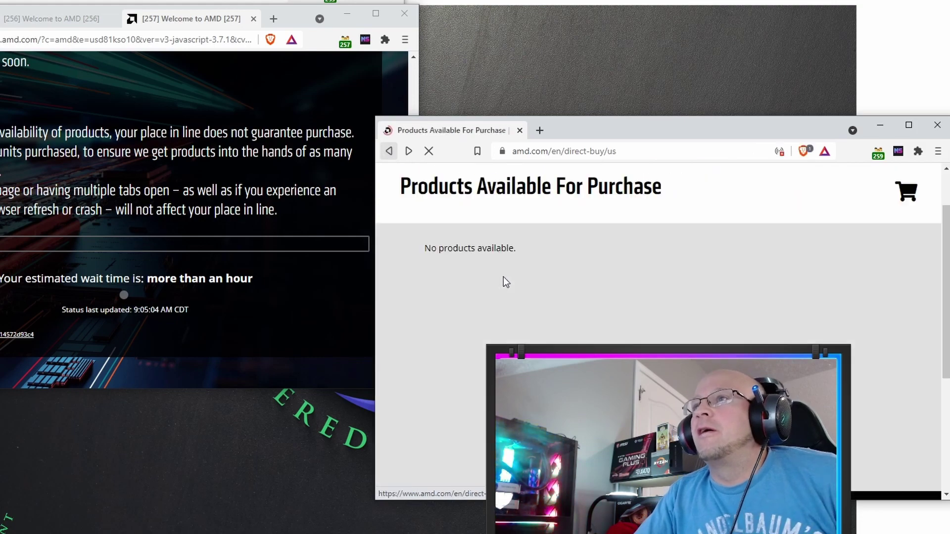
{"action": "scroll", "coordinate": [658, 297], "scroll_direction": "down", "scroll_amount": 1}
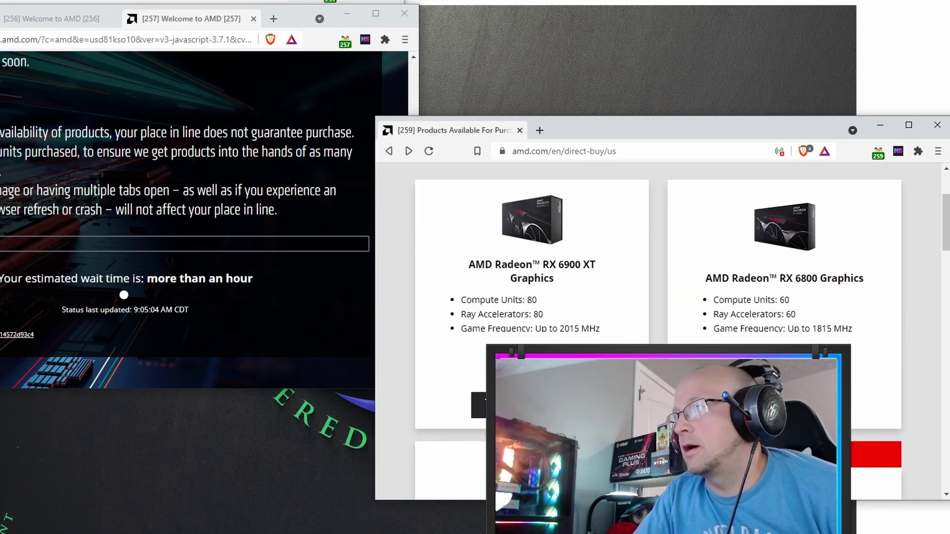
{"action": "left_click", "coordinate": [903, 128]}
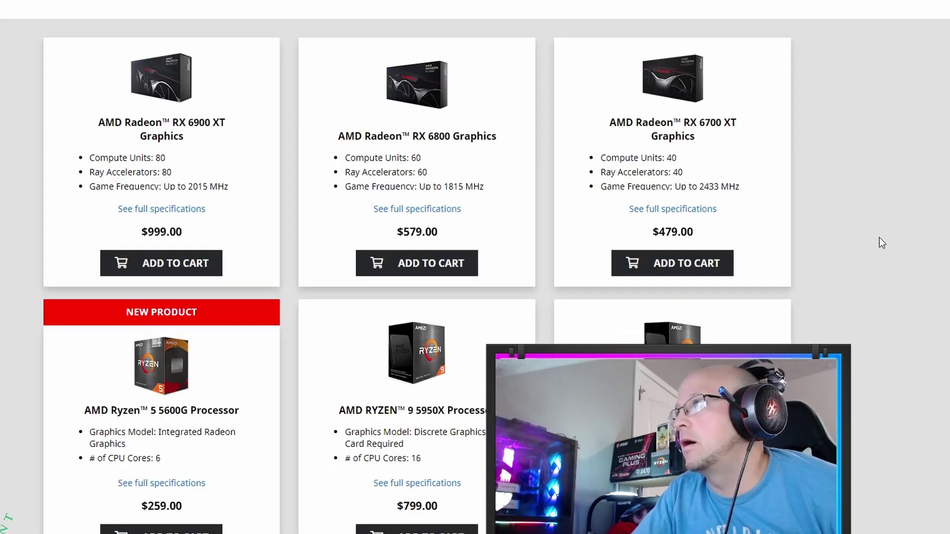
{"action": "scroll", "coordinate": [835, 233], "scroll_direction": "up", "scroll_amount": 2}
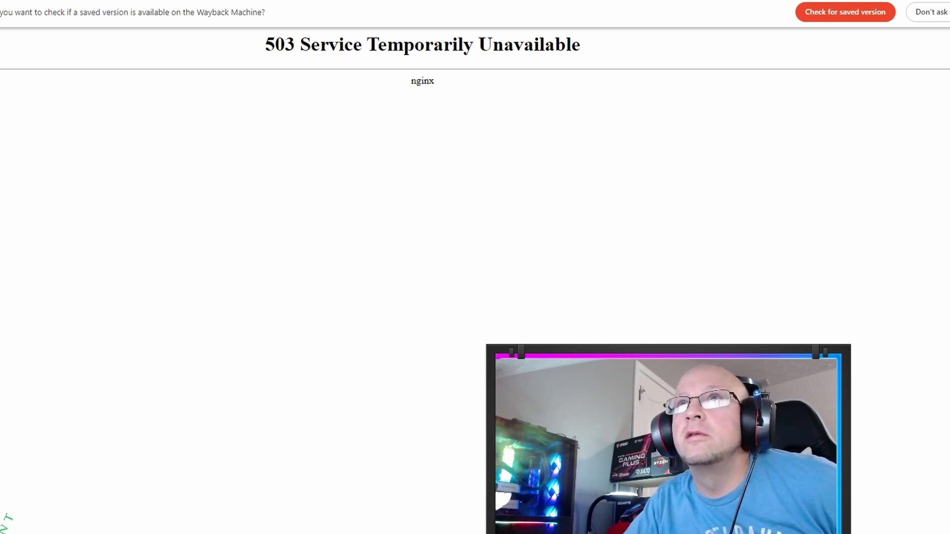
{"action": "key", "text": "alt+Left"}
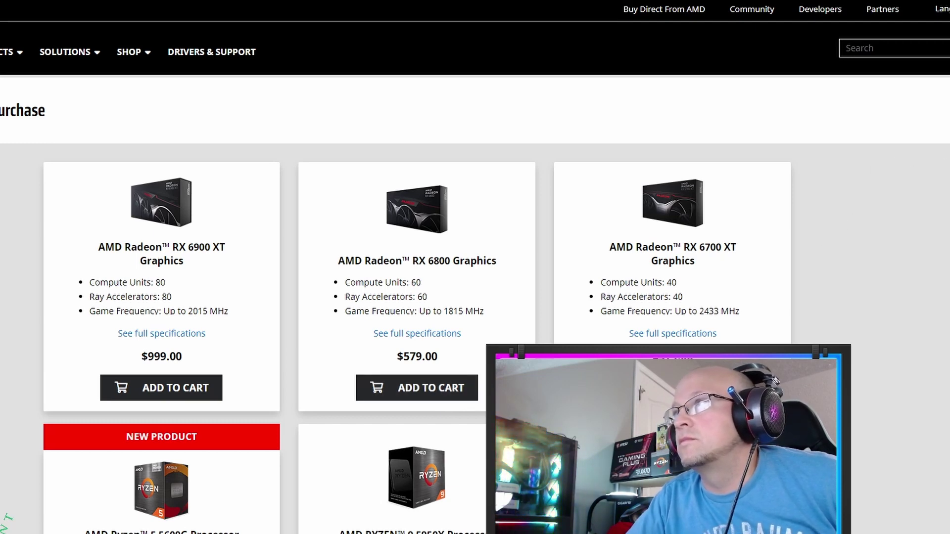
{"action": "scroll", "coordinate": [216, 334], "scroll_direction": "down", "scroll_amount": 6}
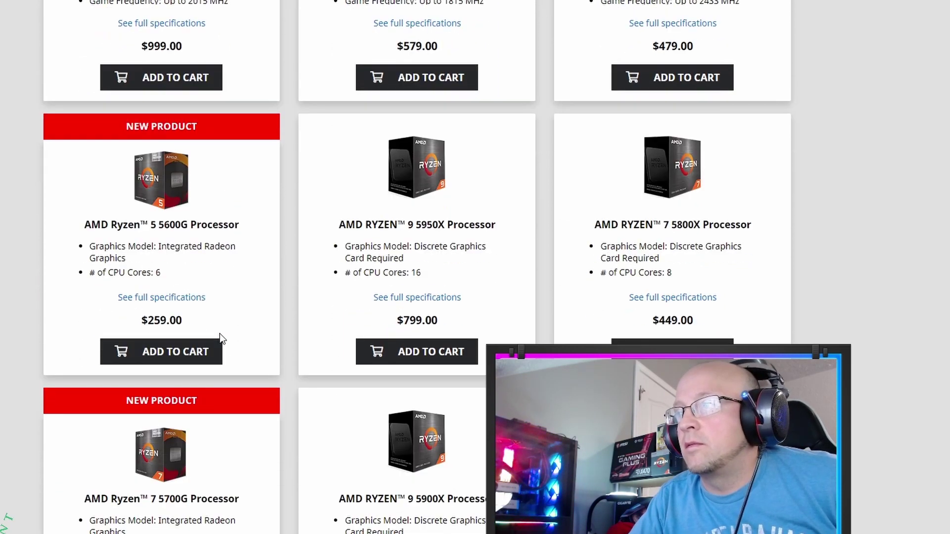
{"action": "scroll", "coordinate": [221, 334], "scroll_direction": "up", "scroll_amount": 4}
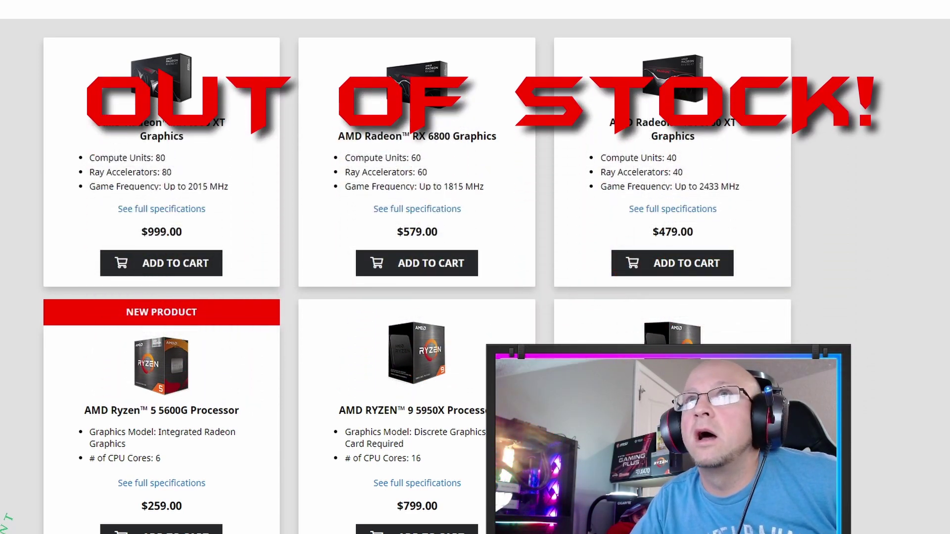
{"action": "scroll", "coordinate": [475, 267], "scroll_direction": "up", "scroll_amount": 3}
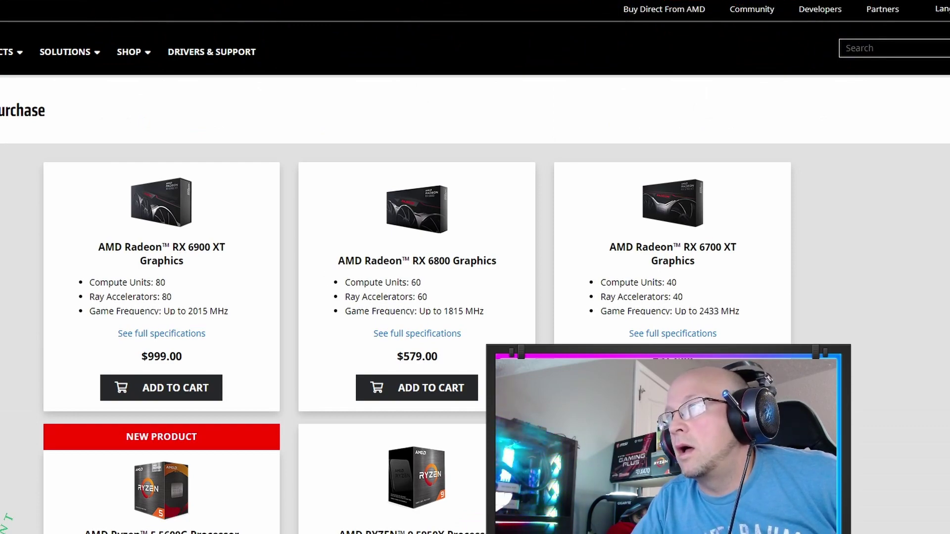
{"action": "scroll", "coordinate": [525, 319], "scroll_direction": "down", "scroll_amount": 10}
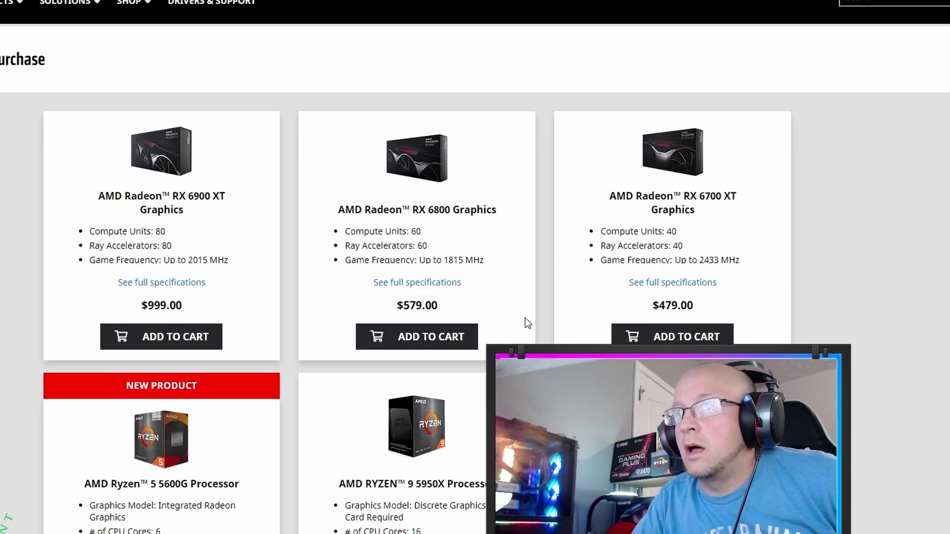
{"action": "scroll", "coordinate": [318, 422], "scroll_direction": "down", "scroll_amount": 4}
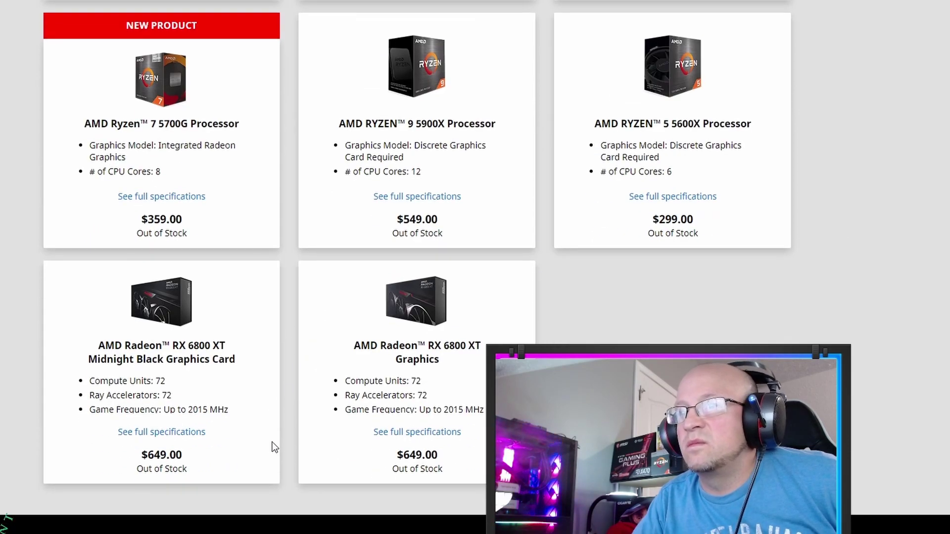
{"action": "scroll", "coordinate": [474, 267], "scroll_direction": "up", "scroll_amount": 14}
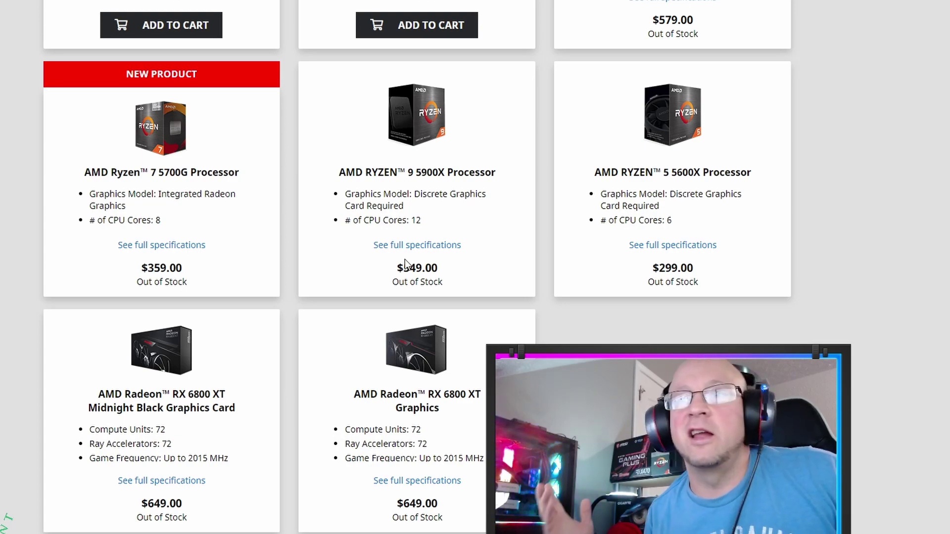
{"action": "scroll", "coordinate": [475, 282], "scroll_direction": "up", "scroll_amount": 7}
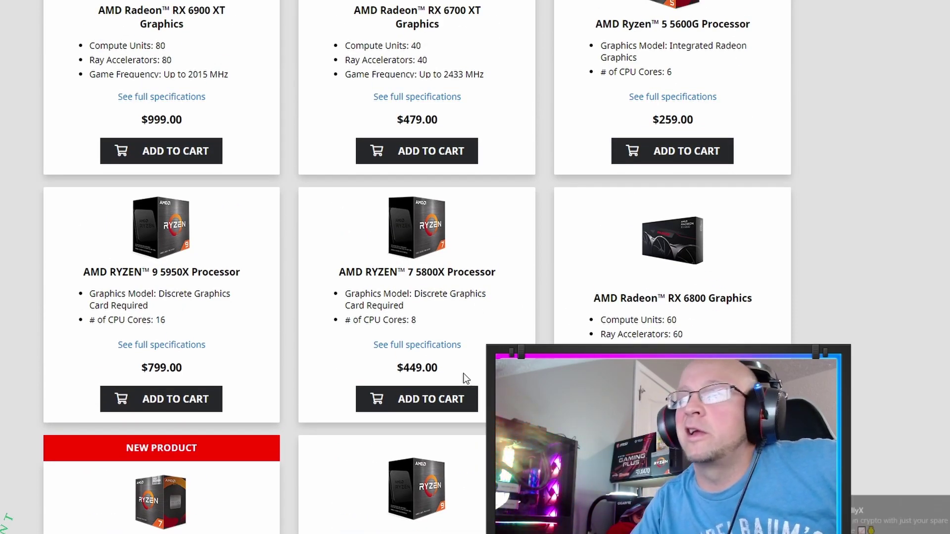
{"action": "scroll", "coordinate": [337, 277], "scroll_direction": "up", "scroll_amount": 4}
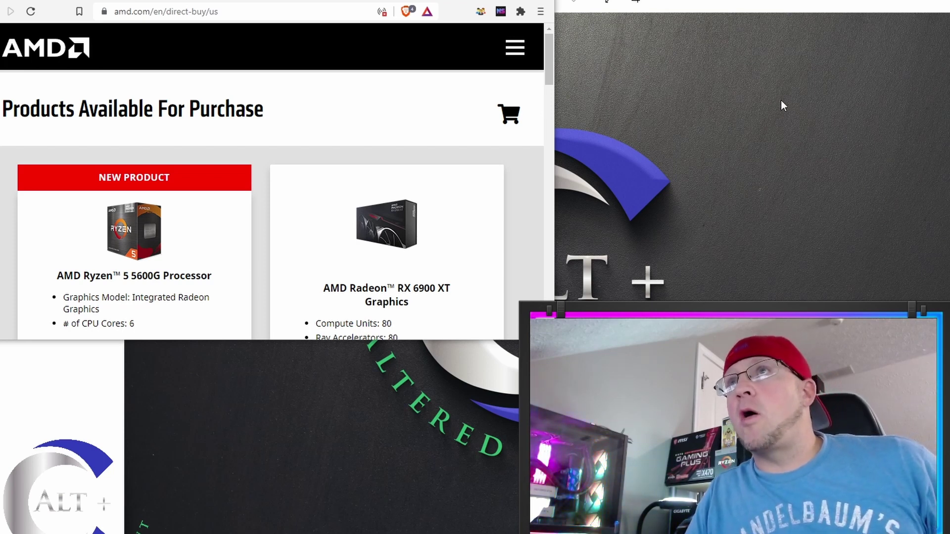
Open a new unique tab and load amd.com/en/direct-buy from the address suggestion.
{"action": "left_click", "coordinate": [481, 12]}
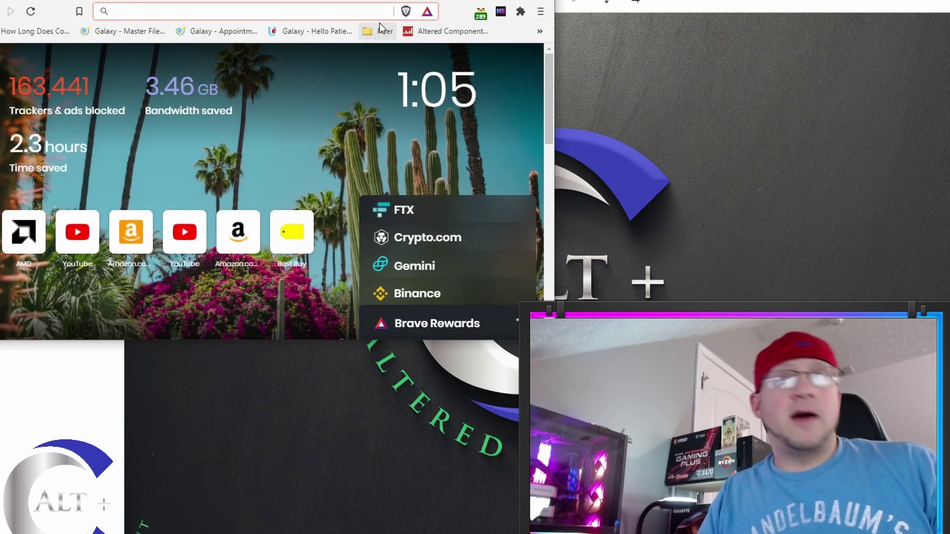
{"action": "type", "text": "amd.com/en/direct-buy"}
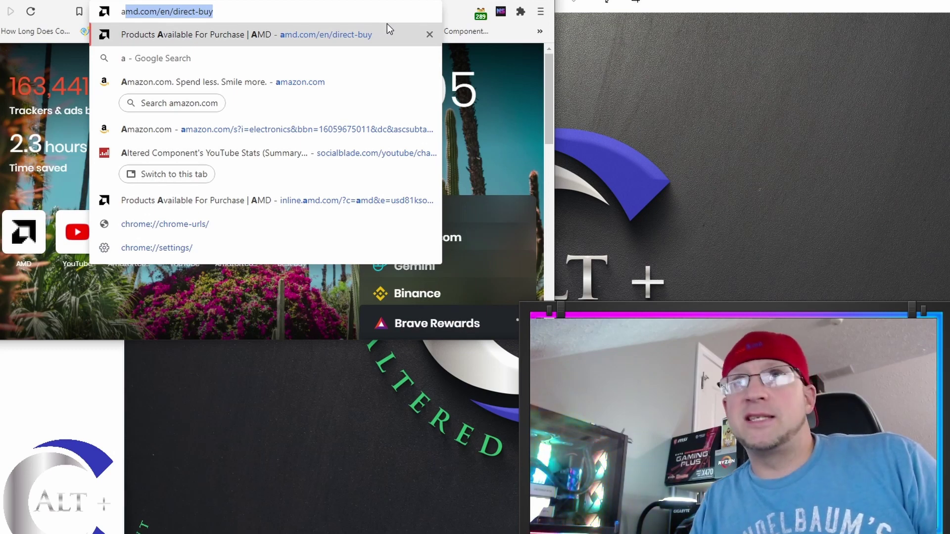
{"action": "key", "text": "Return"}
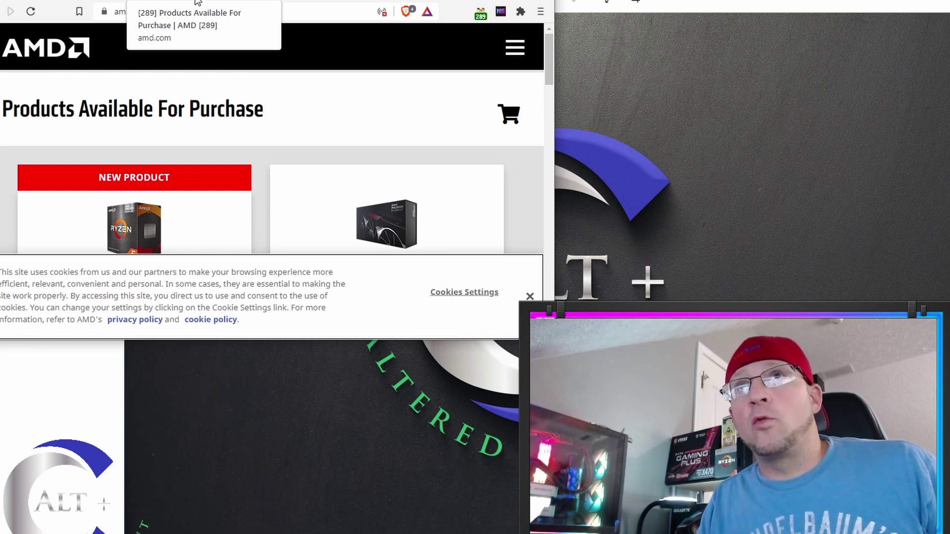
Split the AMD tab into its own window and load the AMD direct-buy page in a new tab.
{"action": "left_click_drag", "start_coordinate": [192, 1], "coordinate": [758, 7]}
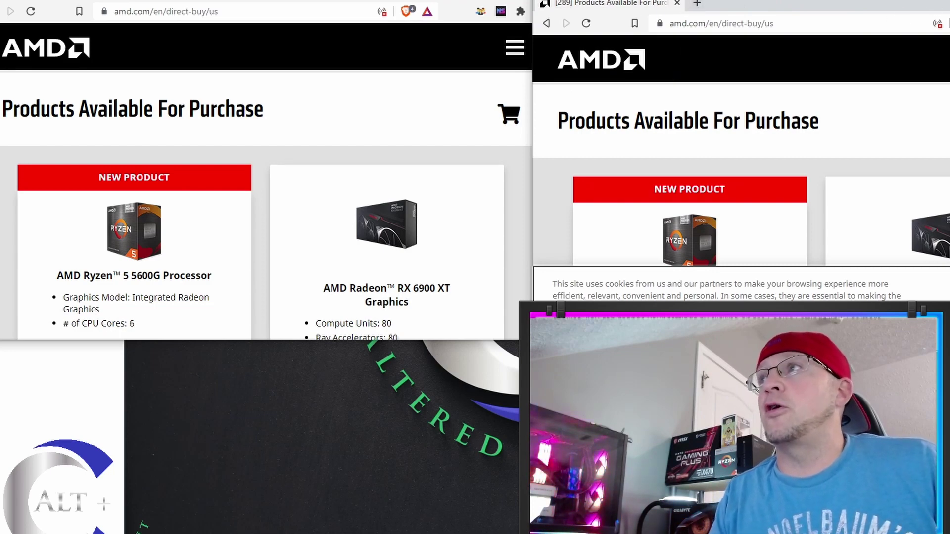
{"action": "key", "text": "ctrl+t"}
{"action": "type", "text": "amd"}
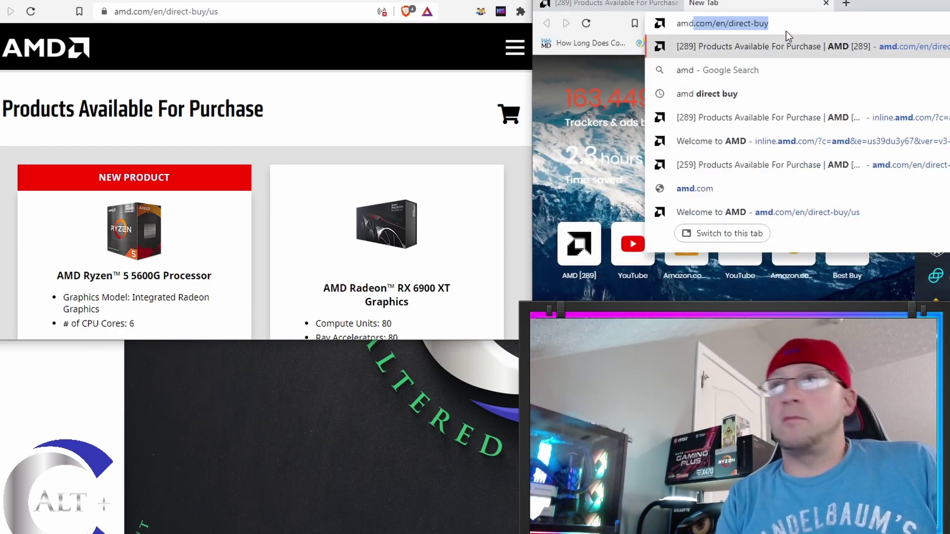
{"action": "key", "text": "Return"}
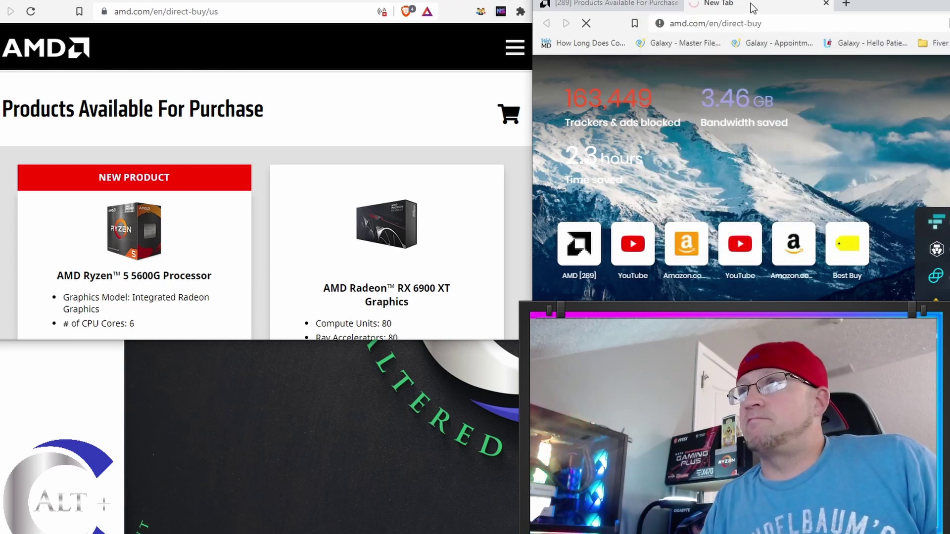
Detach that AMD tab into its own maximized window, then move the Firefox window to the top-left.
{"action": "left_click_drag", "start_coordinate": [752, 7], "coordinate": [463, 160]}
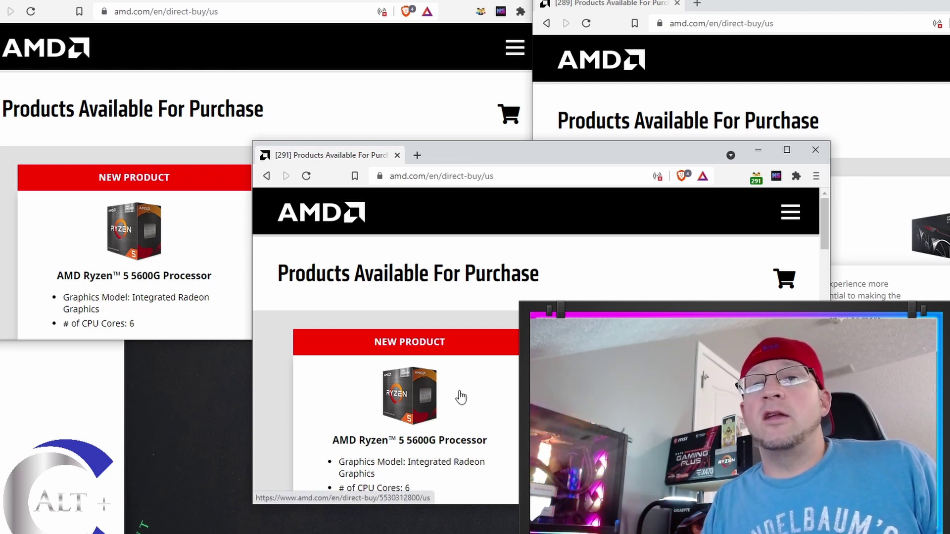
{"action": "left_click", "coordinate": [786, 151]}
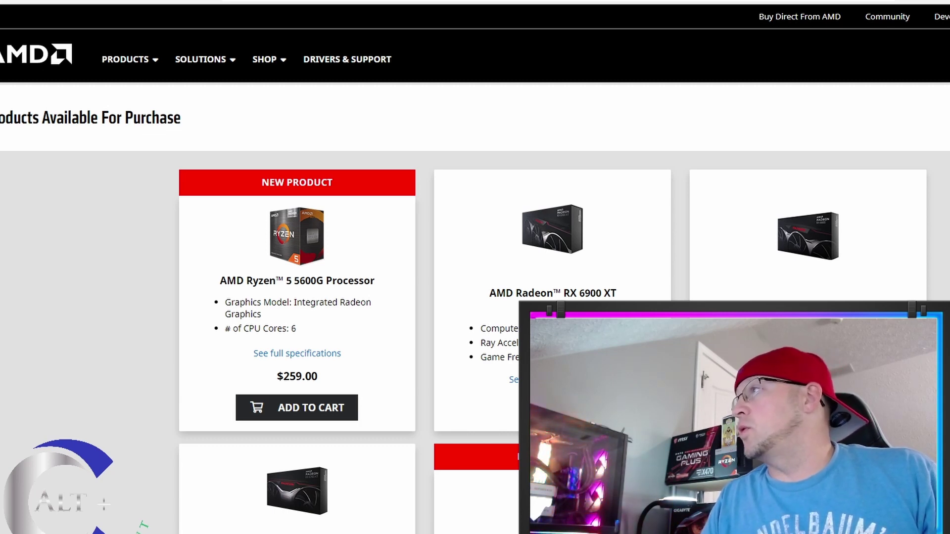
{"action": "left_click_drag", "start_coordinate": [742, 74], "coordinate": [356, 50]}
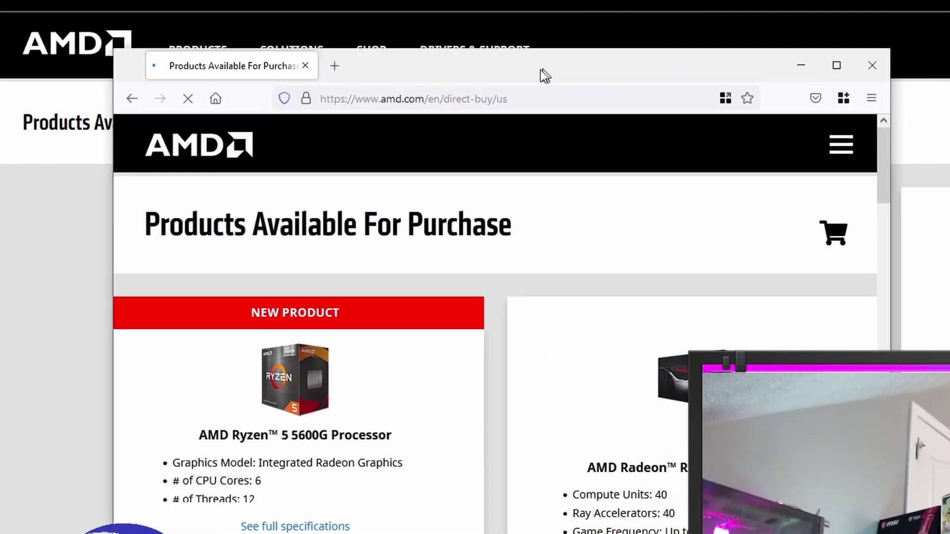
{"action": "left_click_drag", "start_coordinate": [483, 36], "coordinate": [438, 29]}
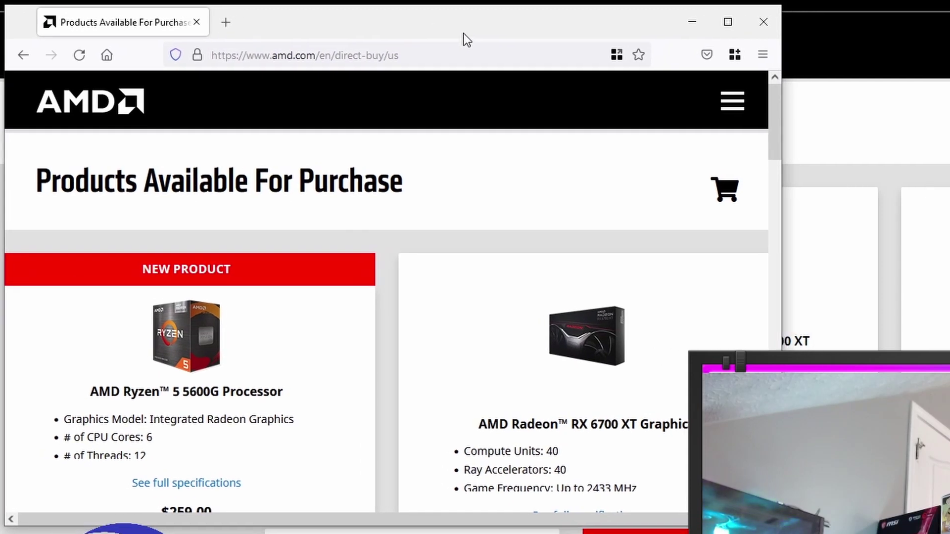
Open a new amd1-container tab and load the AMD direct-buy page from the address suggestions.
{"action": "left_click", "coordinate": [734, 55]}
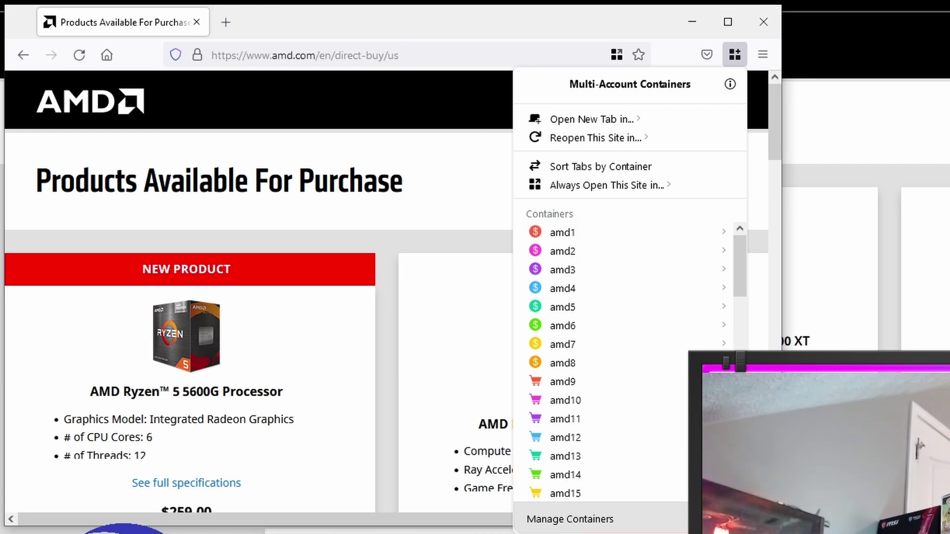
{"action": "left_click", "coordinate": [574, 238]}
{"action": "type", "text": "a"}
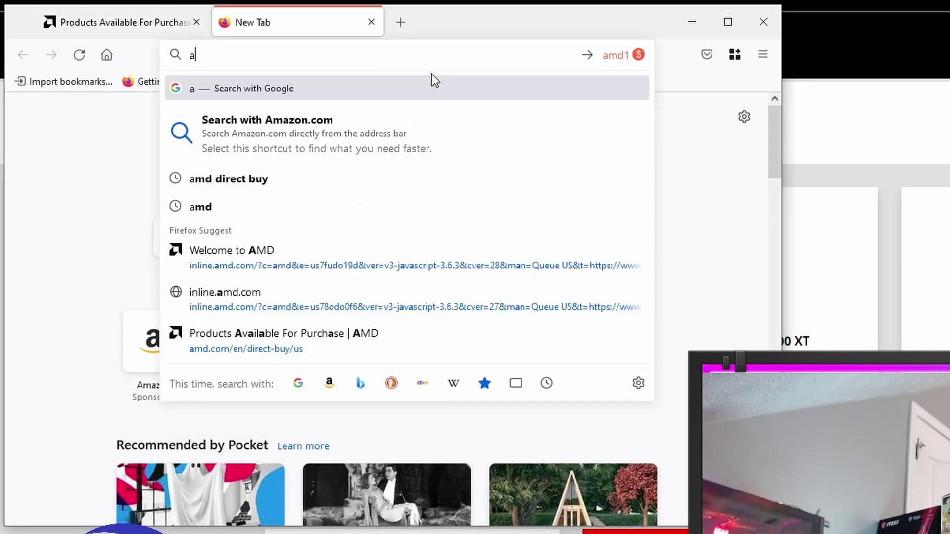
{"action": "key", "text": "Down"}
{"action": "key", "text": "Down"}
{"action": "key", "text": "Down"}
{"action": "key", "text": "Down"}
{"action": "key", "text": "Up"}
{"action": "key", "text": "Up"}
{"action": "key", "text": "Return"}
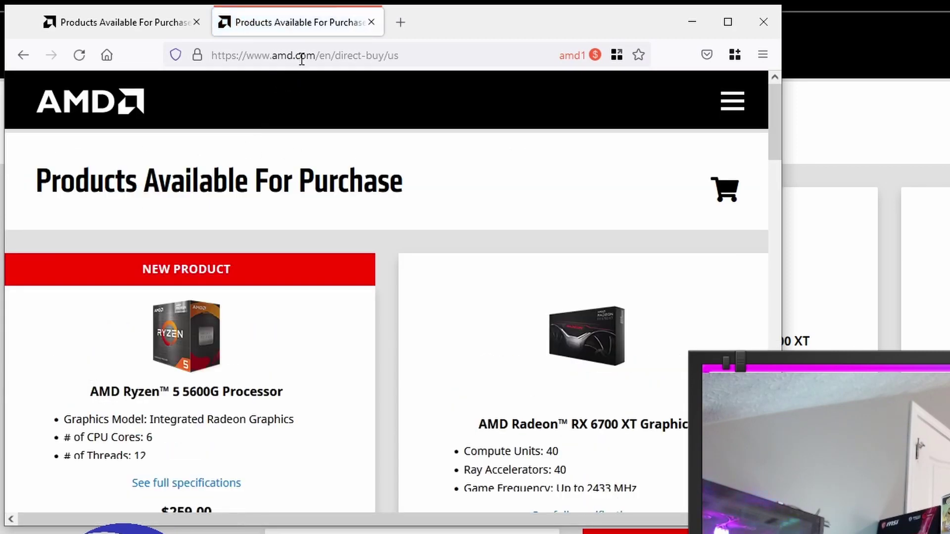
{"action": "left_click", "coordinate": [303, 56]}
{"action": "key", "text": "ctrl+c"}
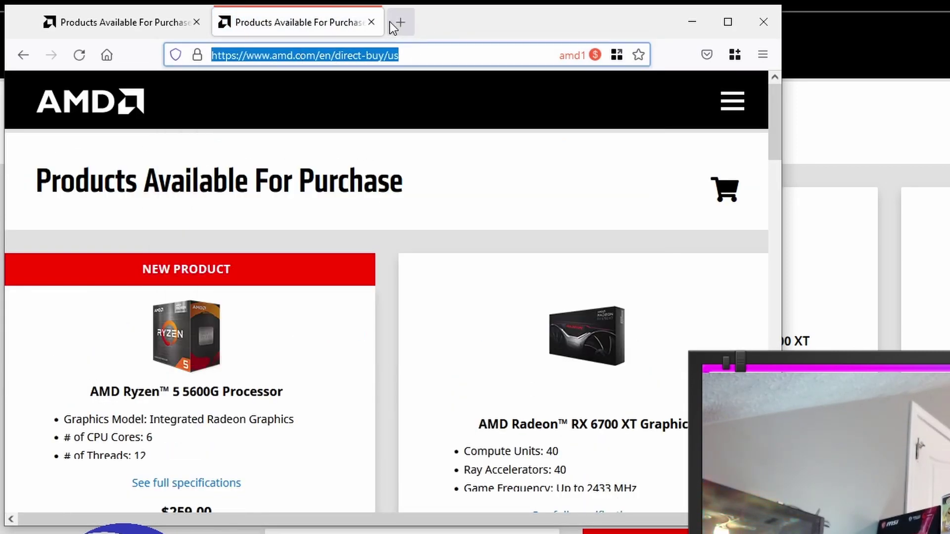
Paste the amd.com/en/direct-buy/us address into a new amd2-container tab and load it.
{"action": "key", "text": "Escape"}
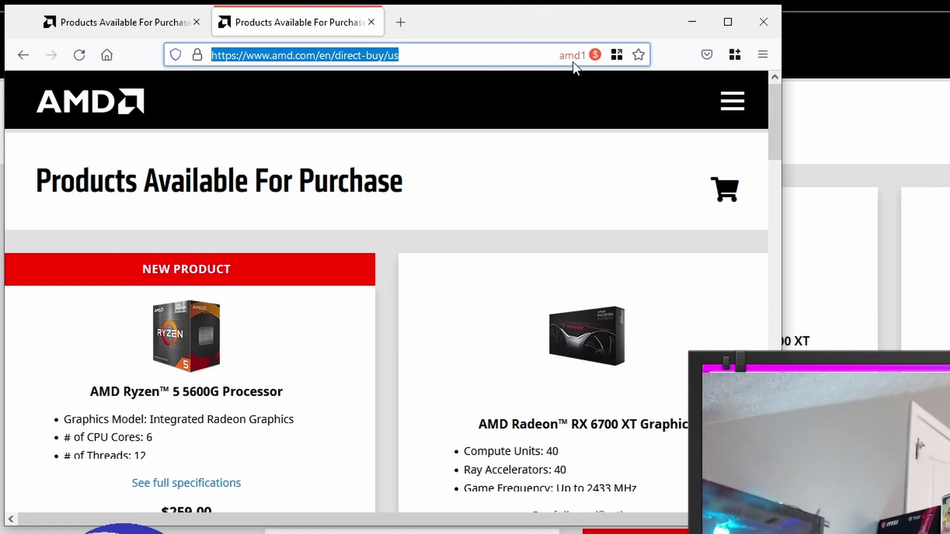
{"action": "left_click", "coordinate": [169, 22]}
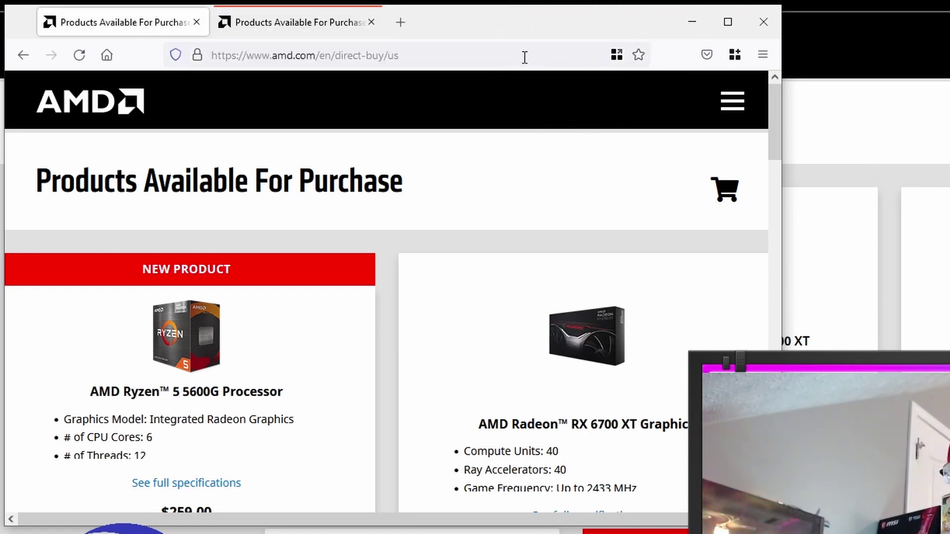
{"action": "left_click", "coordinate": [328, 25]}
{"action": "left_click", "coordinate": [734, 54]}
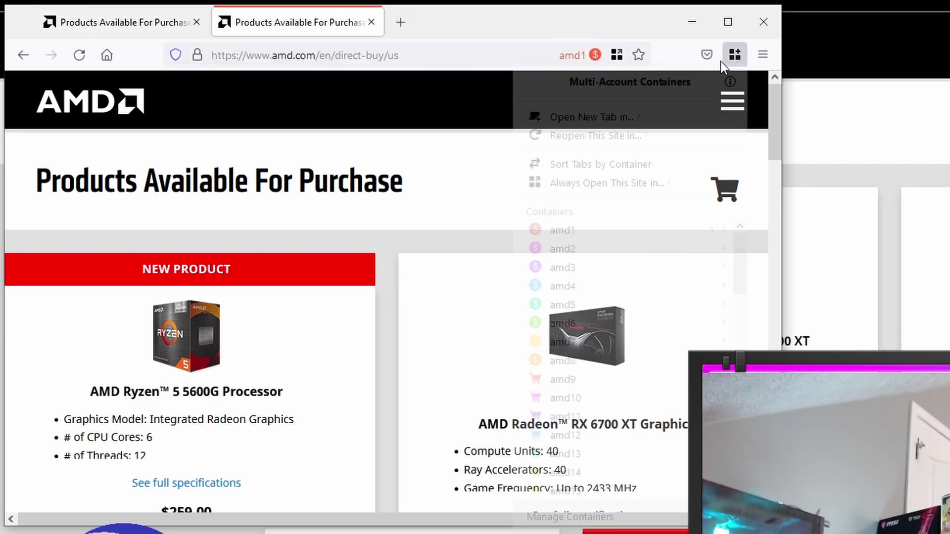
{"action": "left_click", "coordinate": [563, 251]}
{"action": "key", "text": "ctrl+v"}
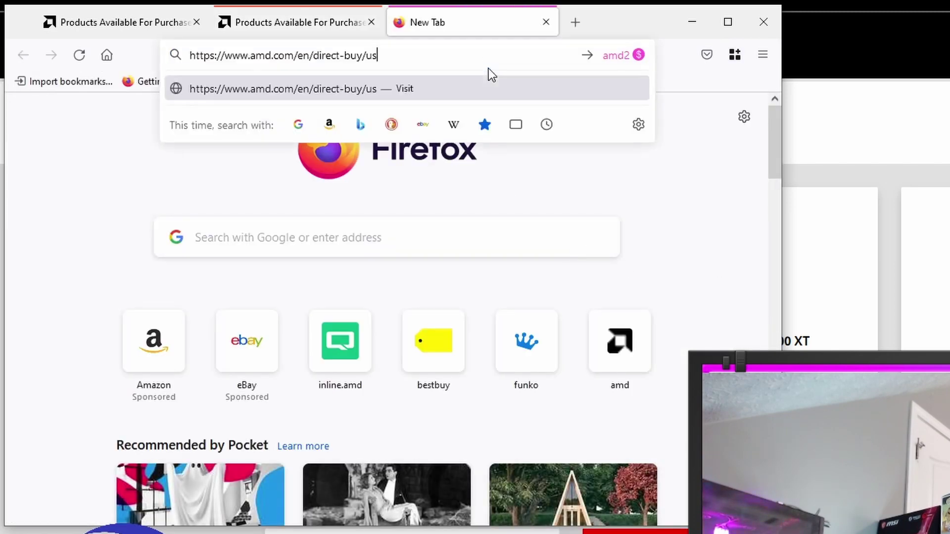
{"action": "key", "text": "Return"}
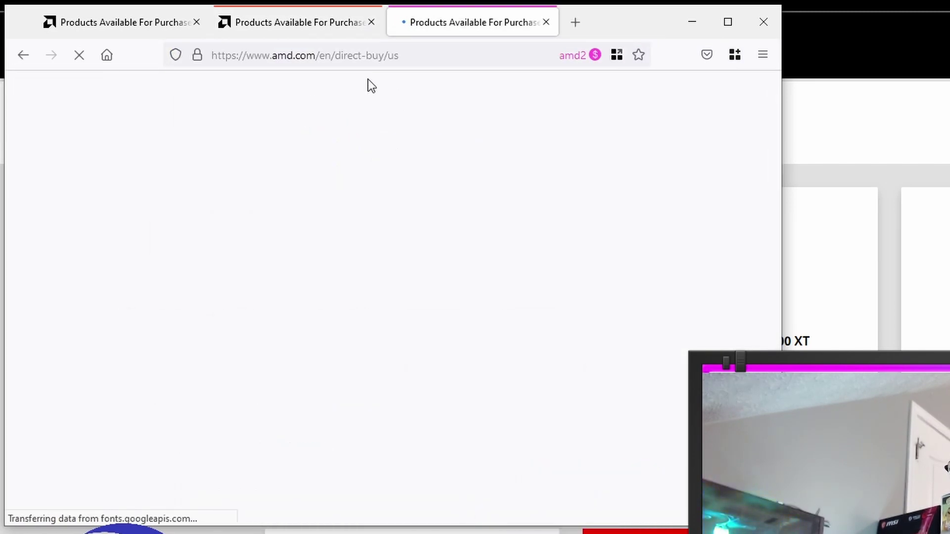